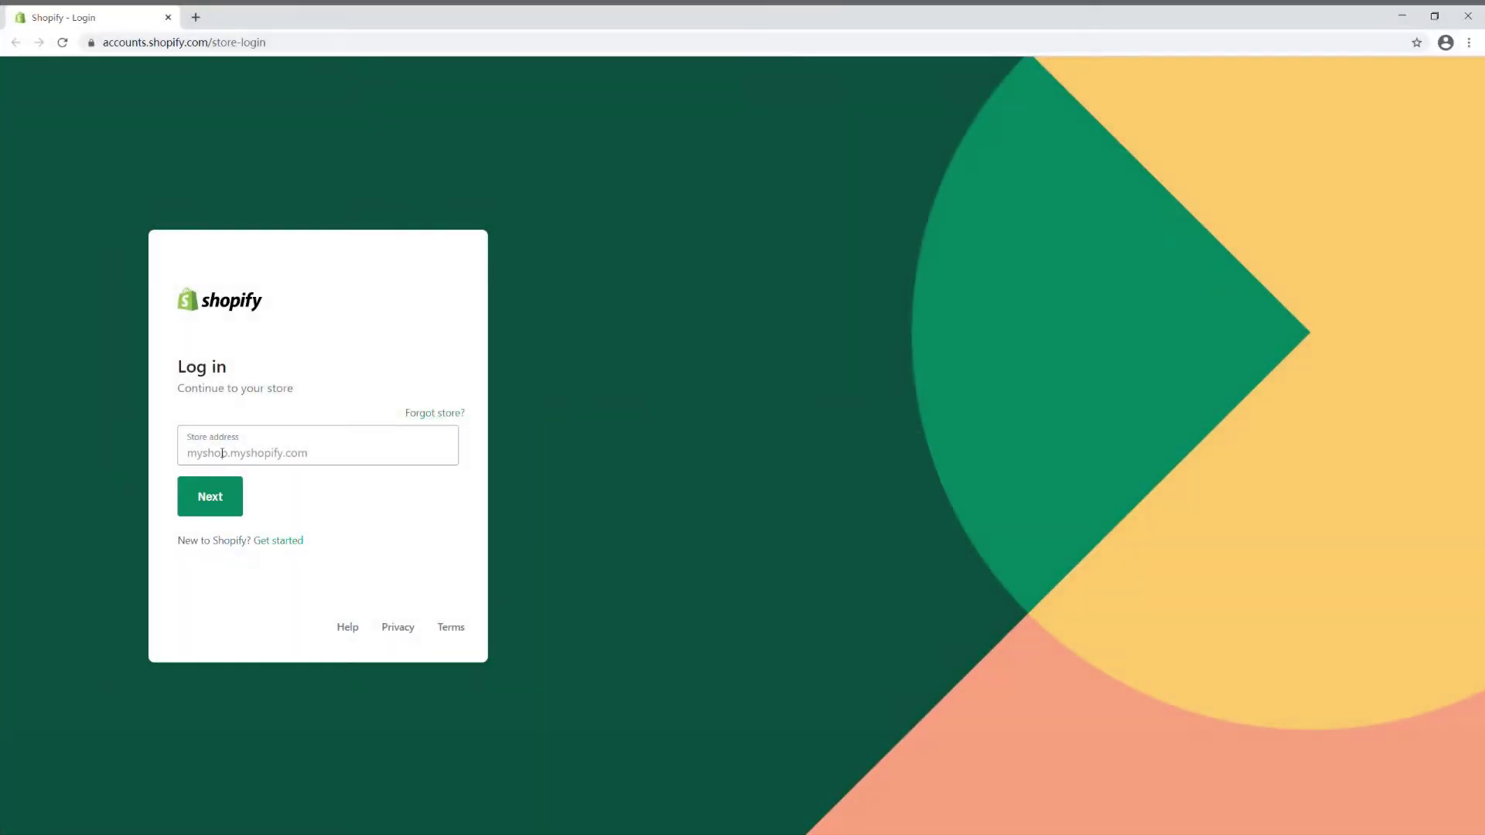
Step: Log in to Shopify with the store address test1-eprolo.myshopify.com
type("test1-")
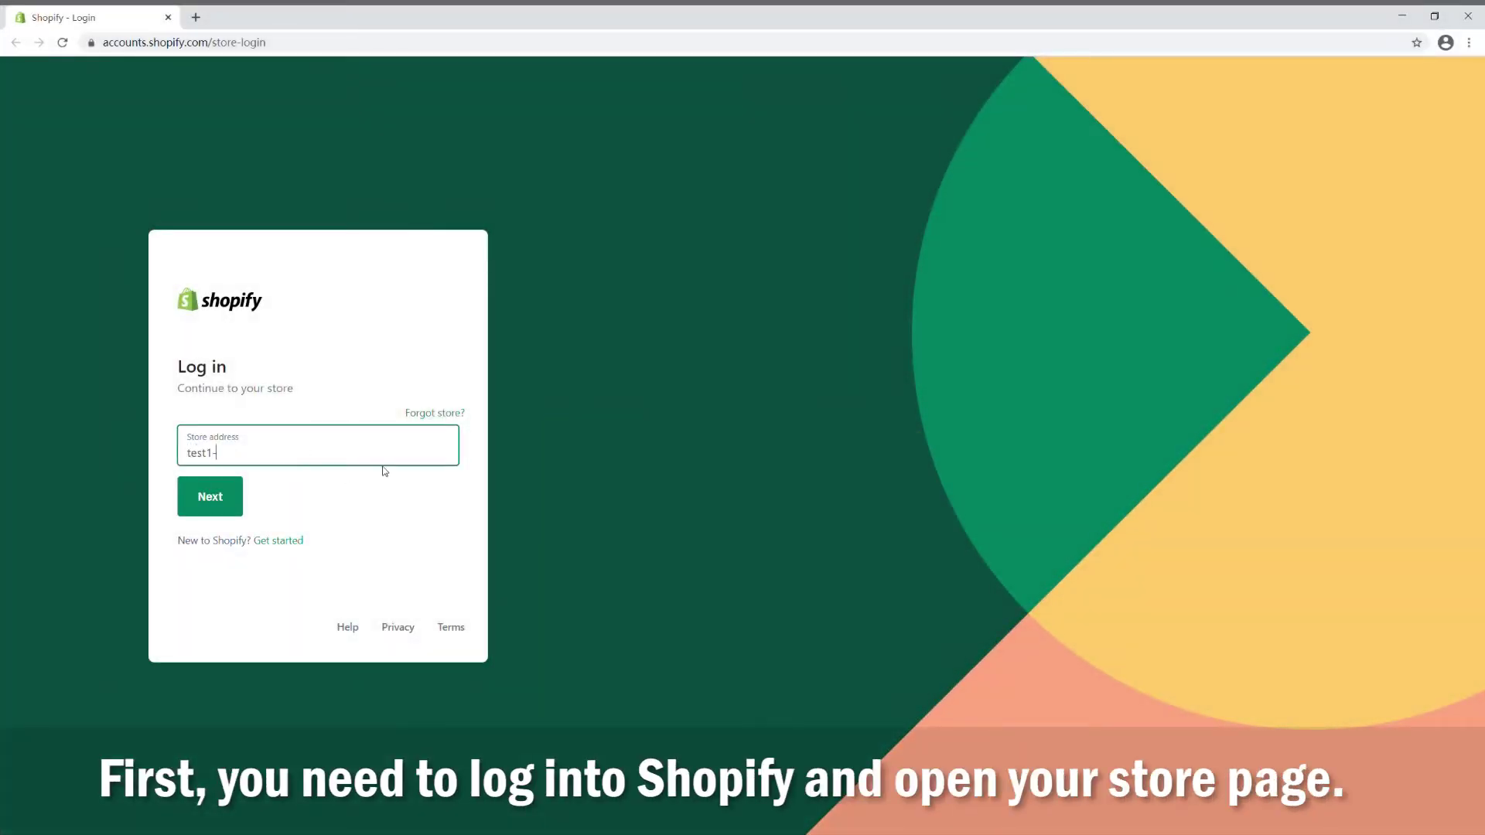
type("eprolo.myshopify.com")
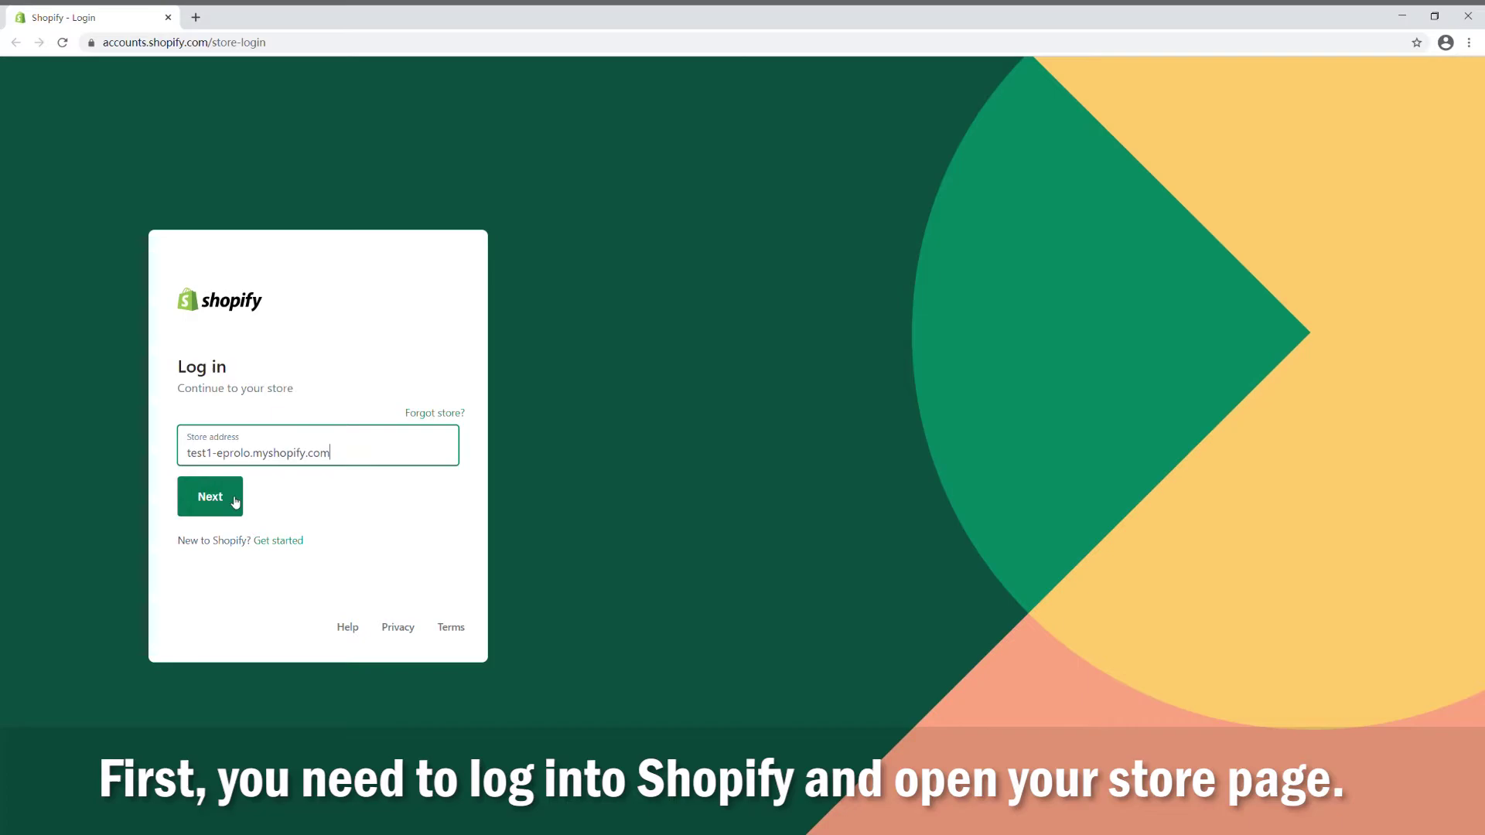
left_click(232, 501)
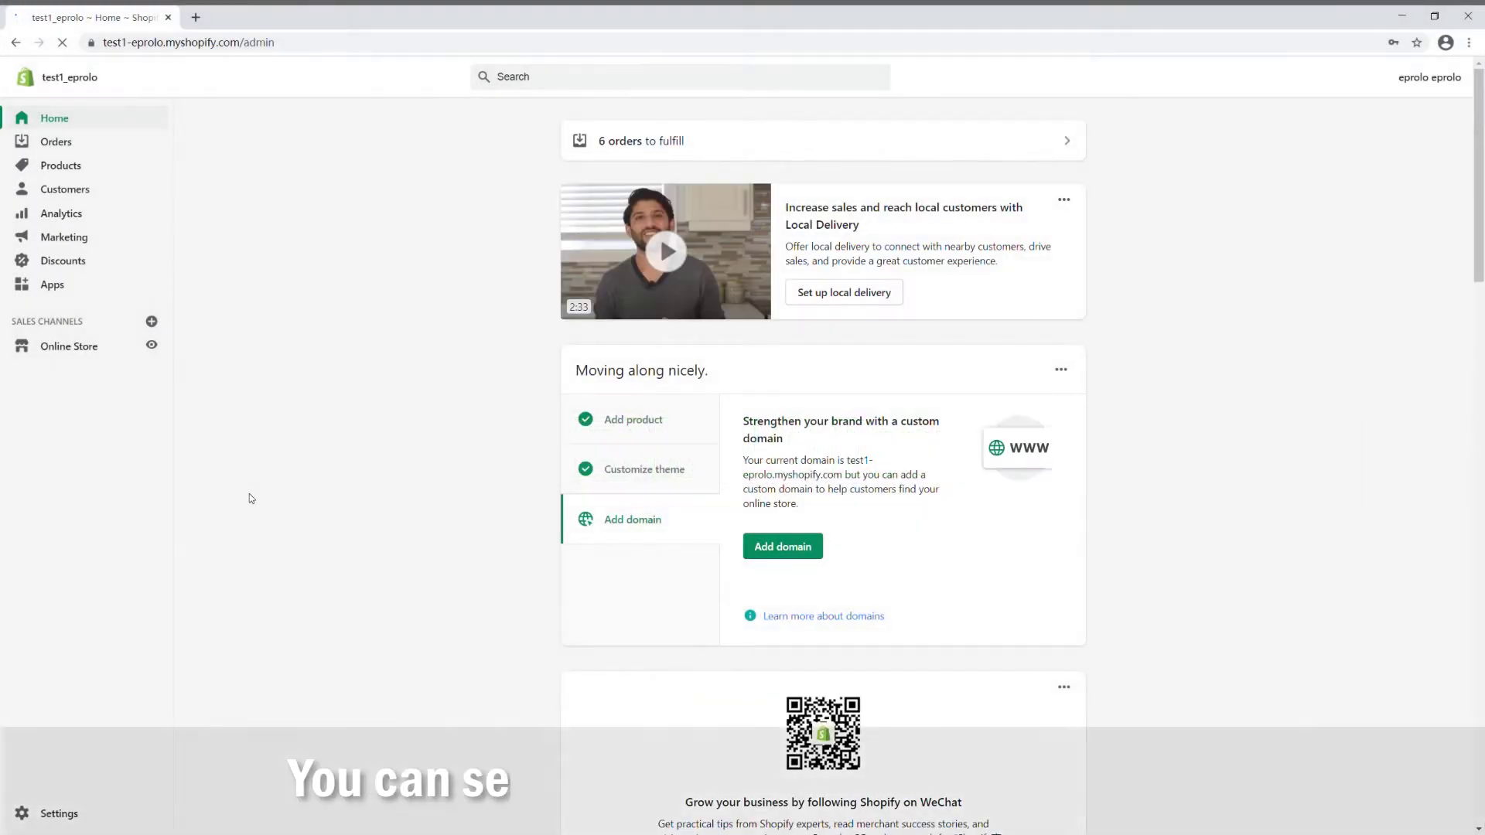
Step: Go from the admin Apps page to the Shopify App Store, search for EPROLO and add it
left_click(53, 288)
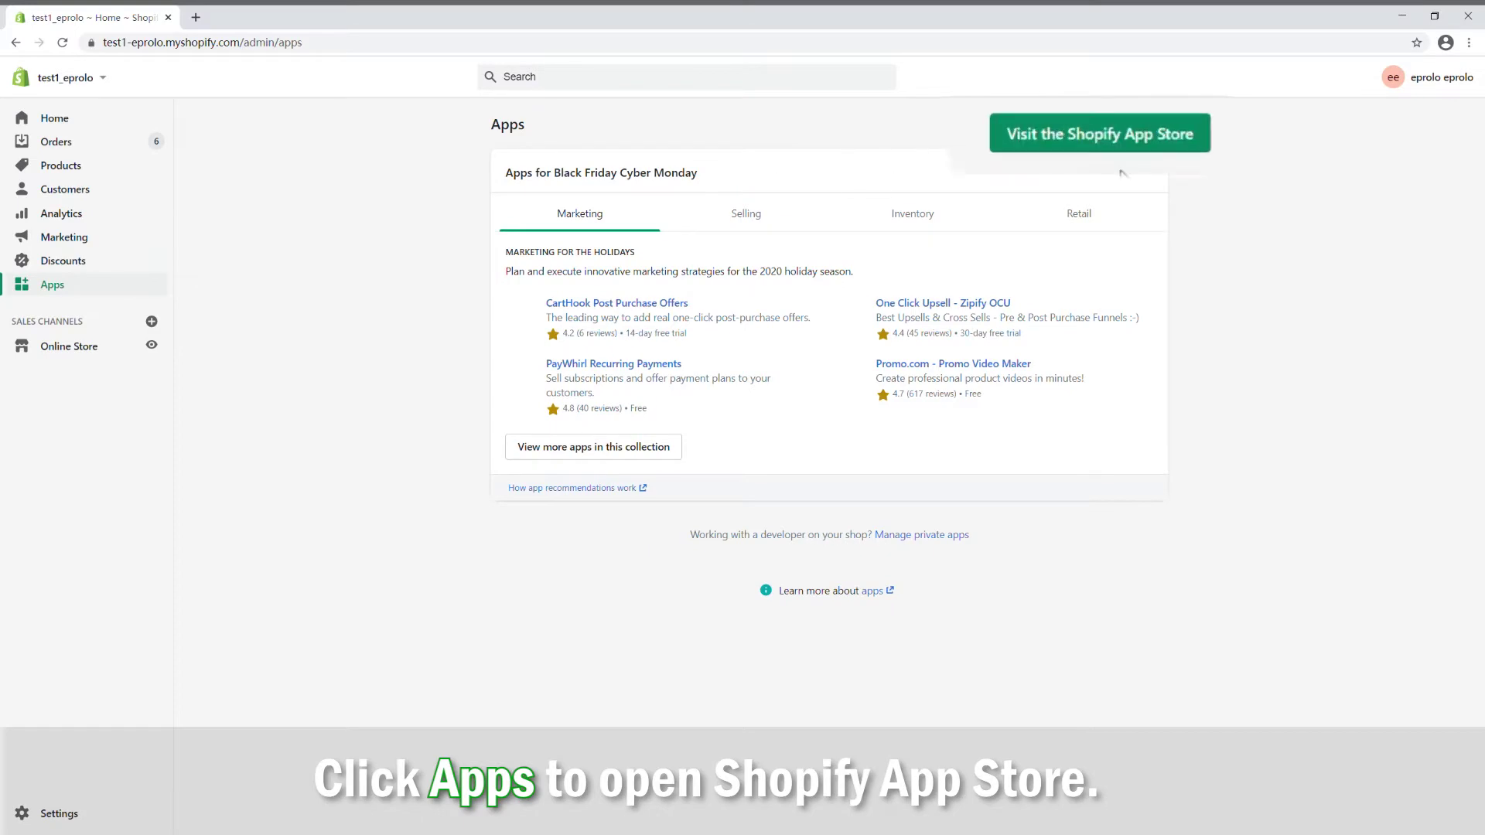
left_click(1115, 148)
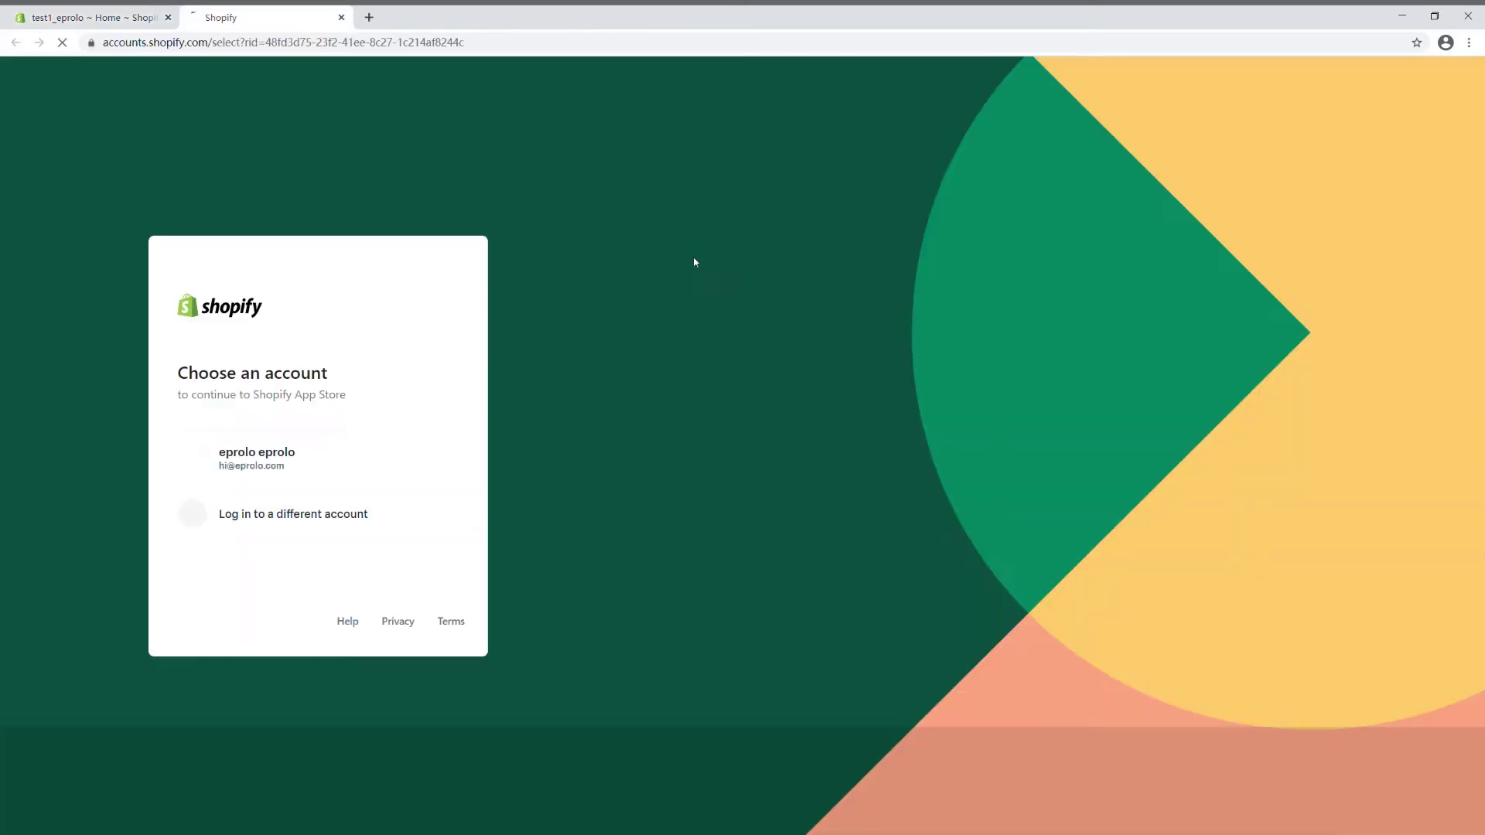
left_click(379, 462)
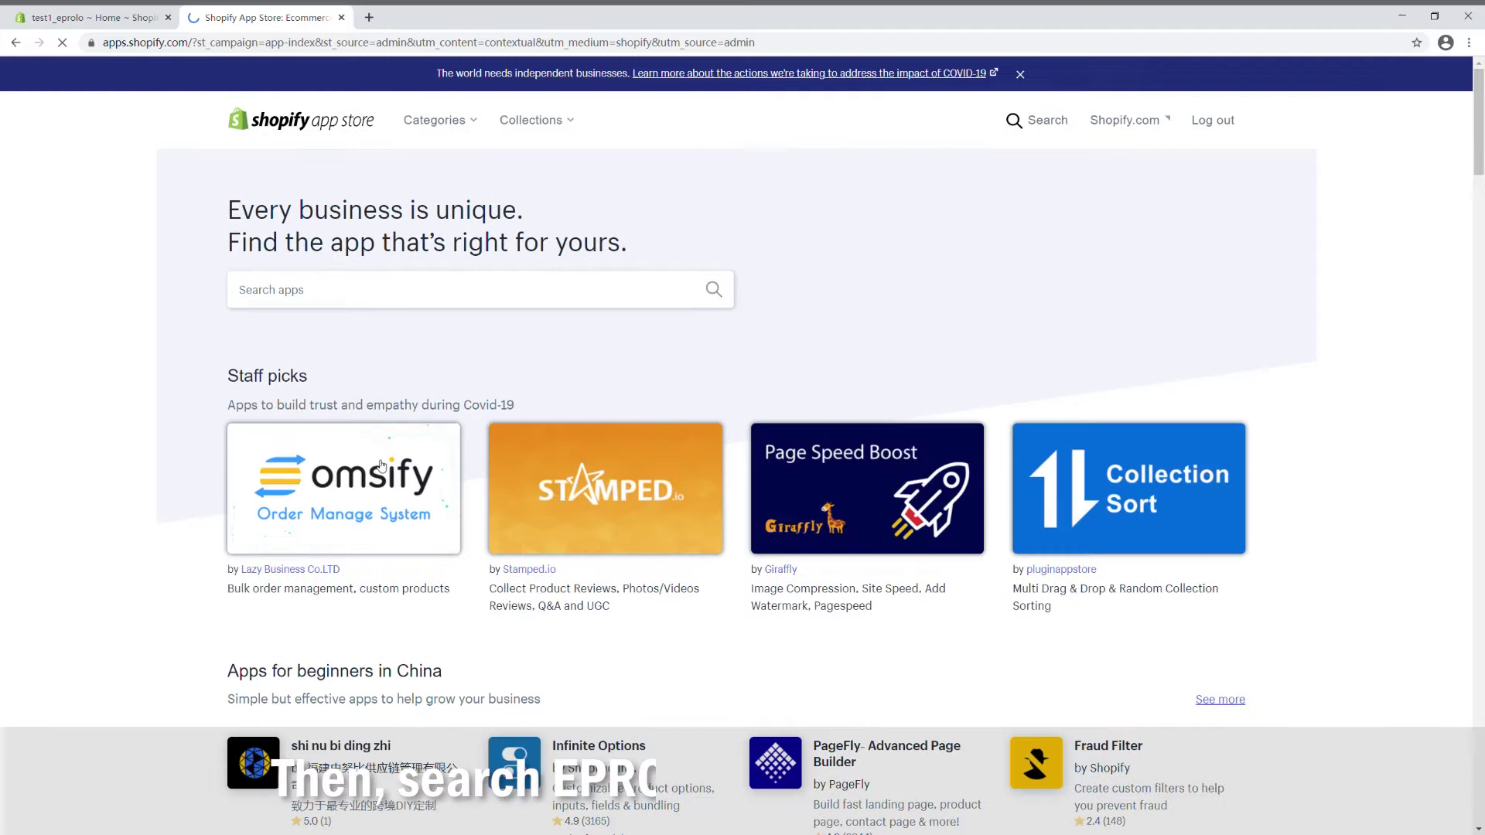
left_click(360, 292)
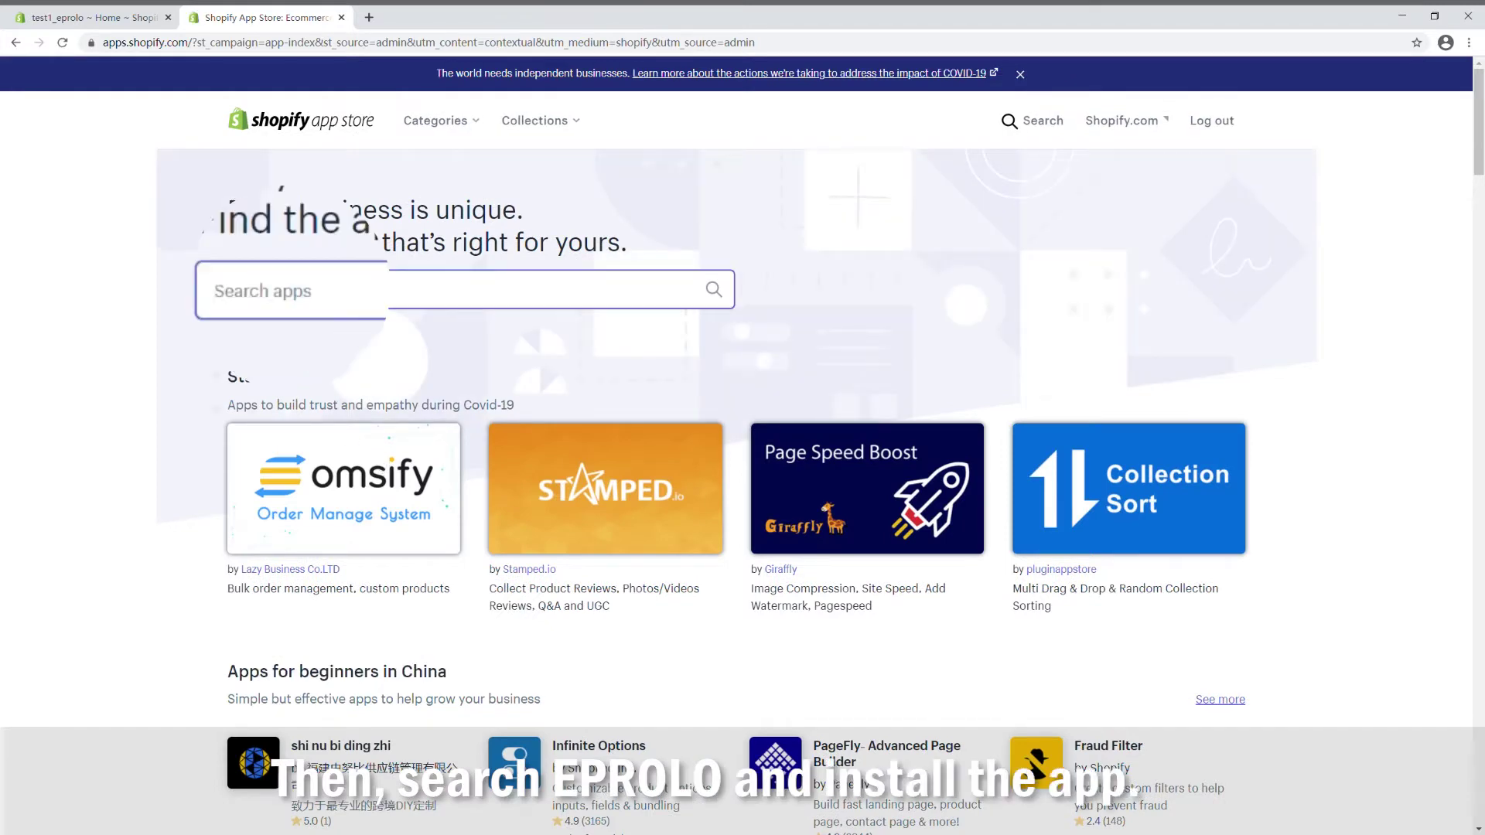
type("EPROLO")
left_click(716, 297)
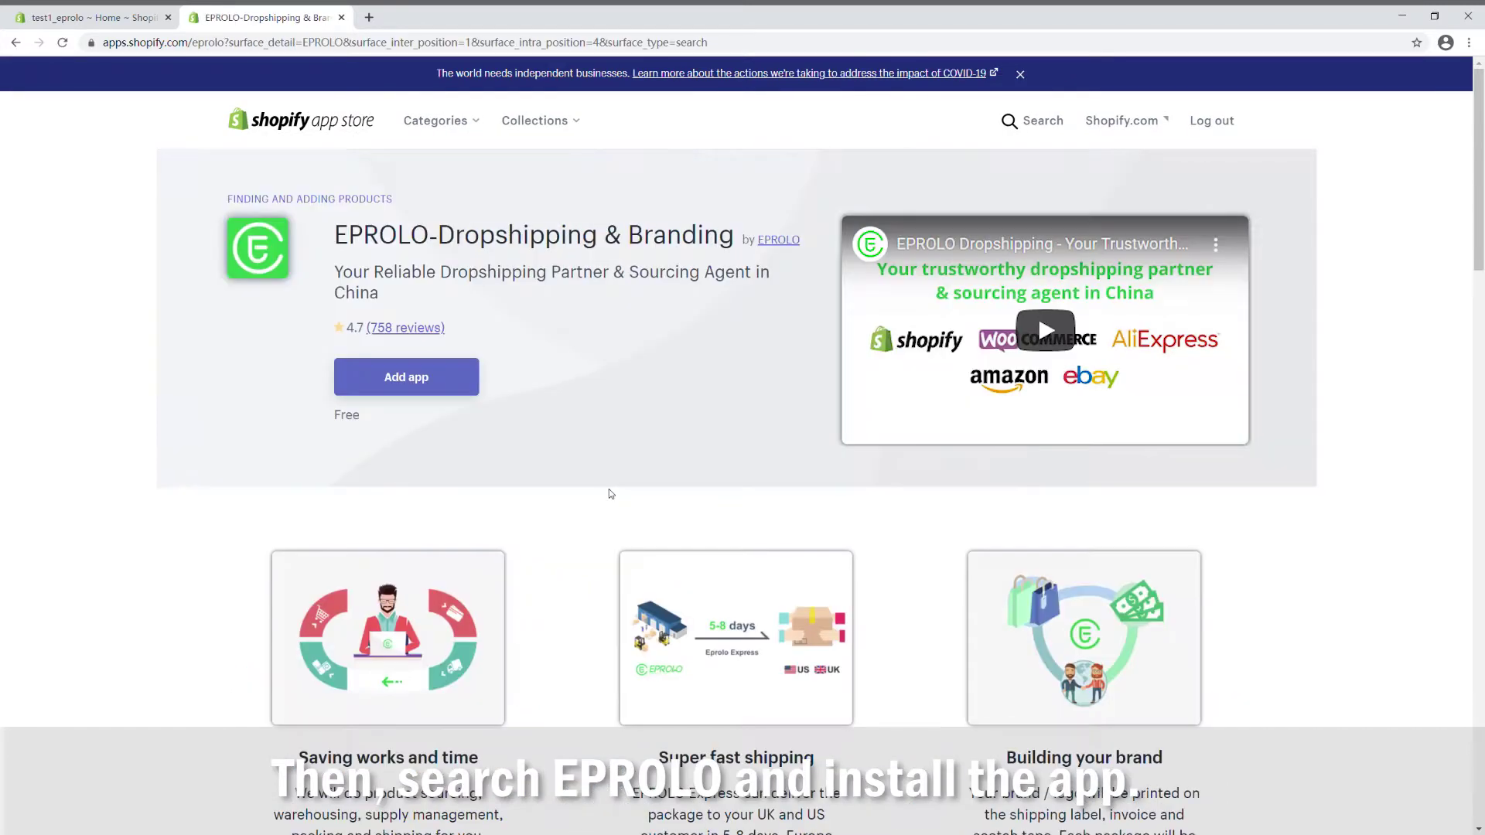
left_click(396, 379)
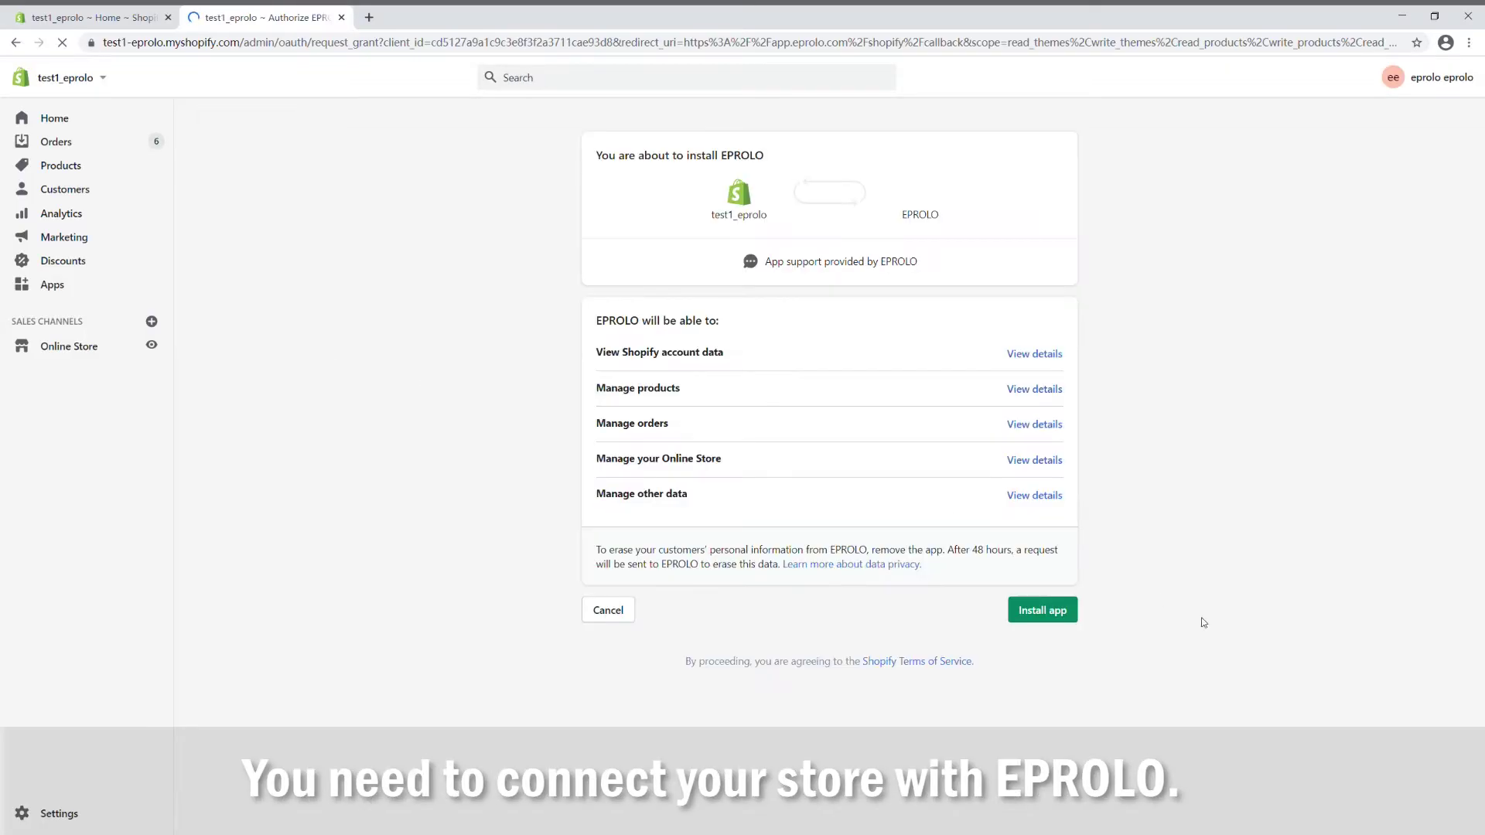
Step: Approve the EPROLO install, then view the Reward System and Custom Packing pages
left_click(1056, 620)
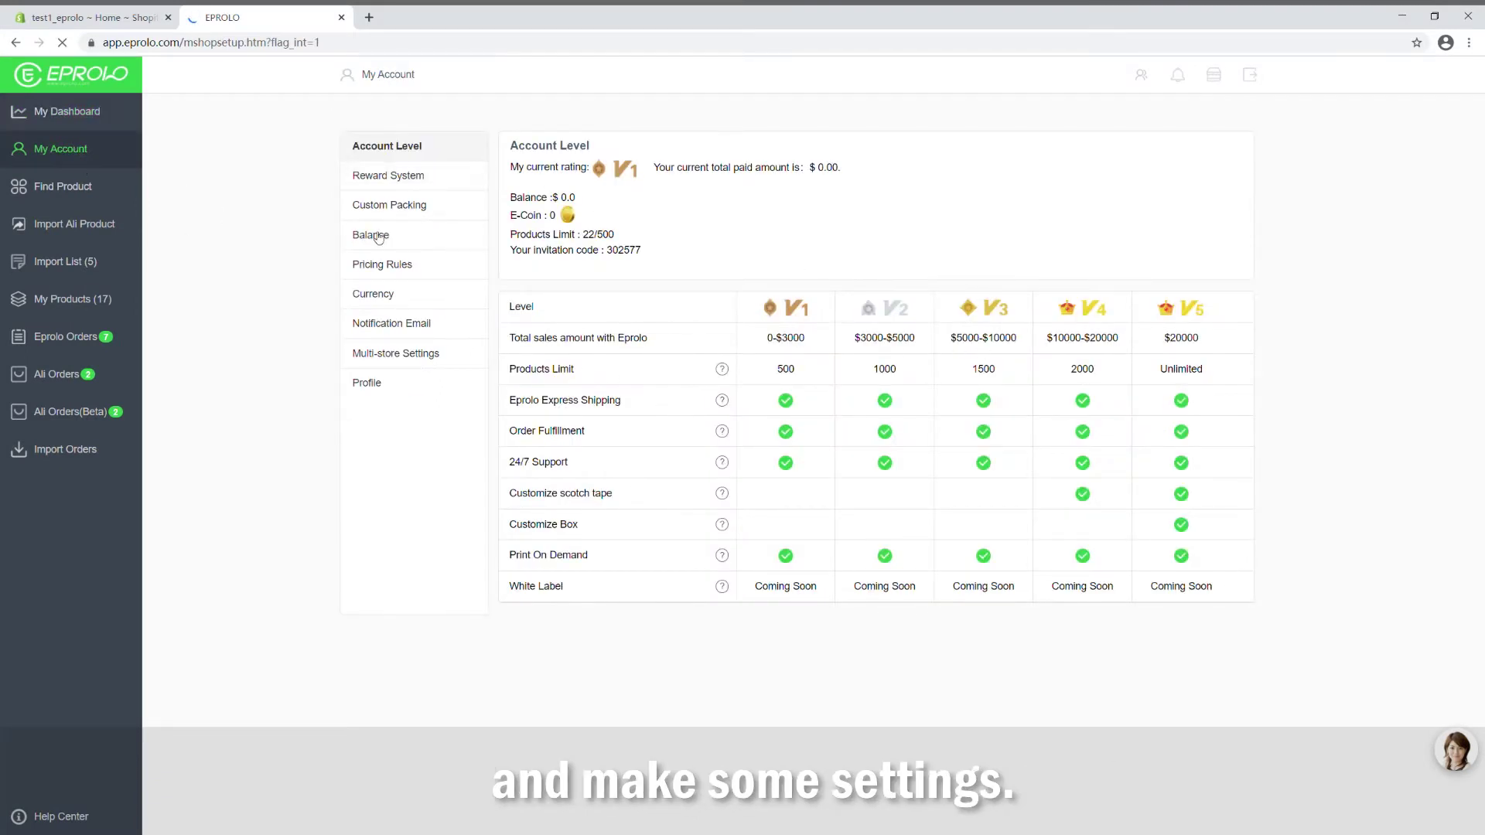
left_click(396, 186)
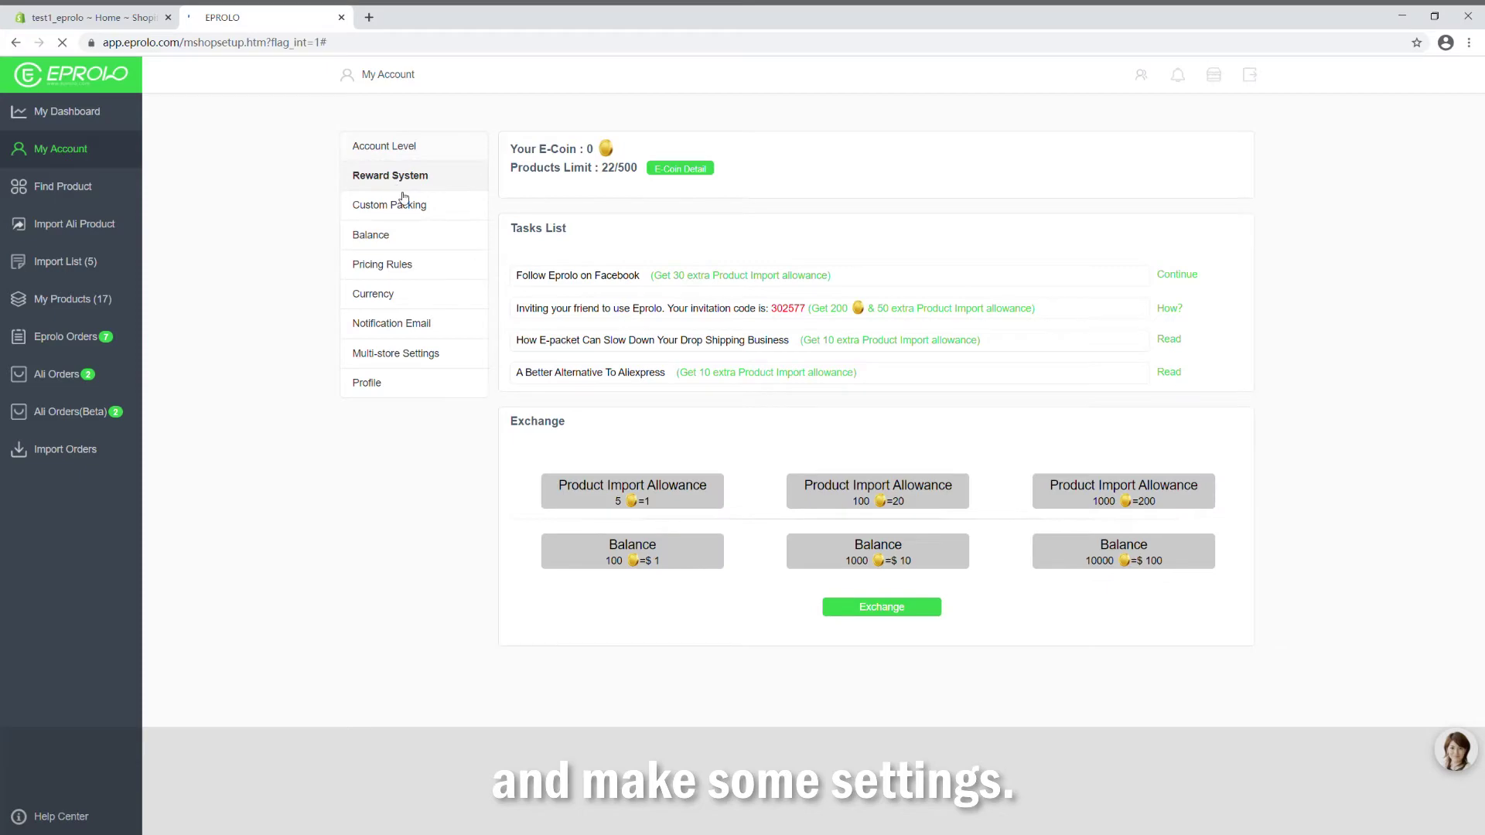
left_click(403, 203)
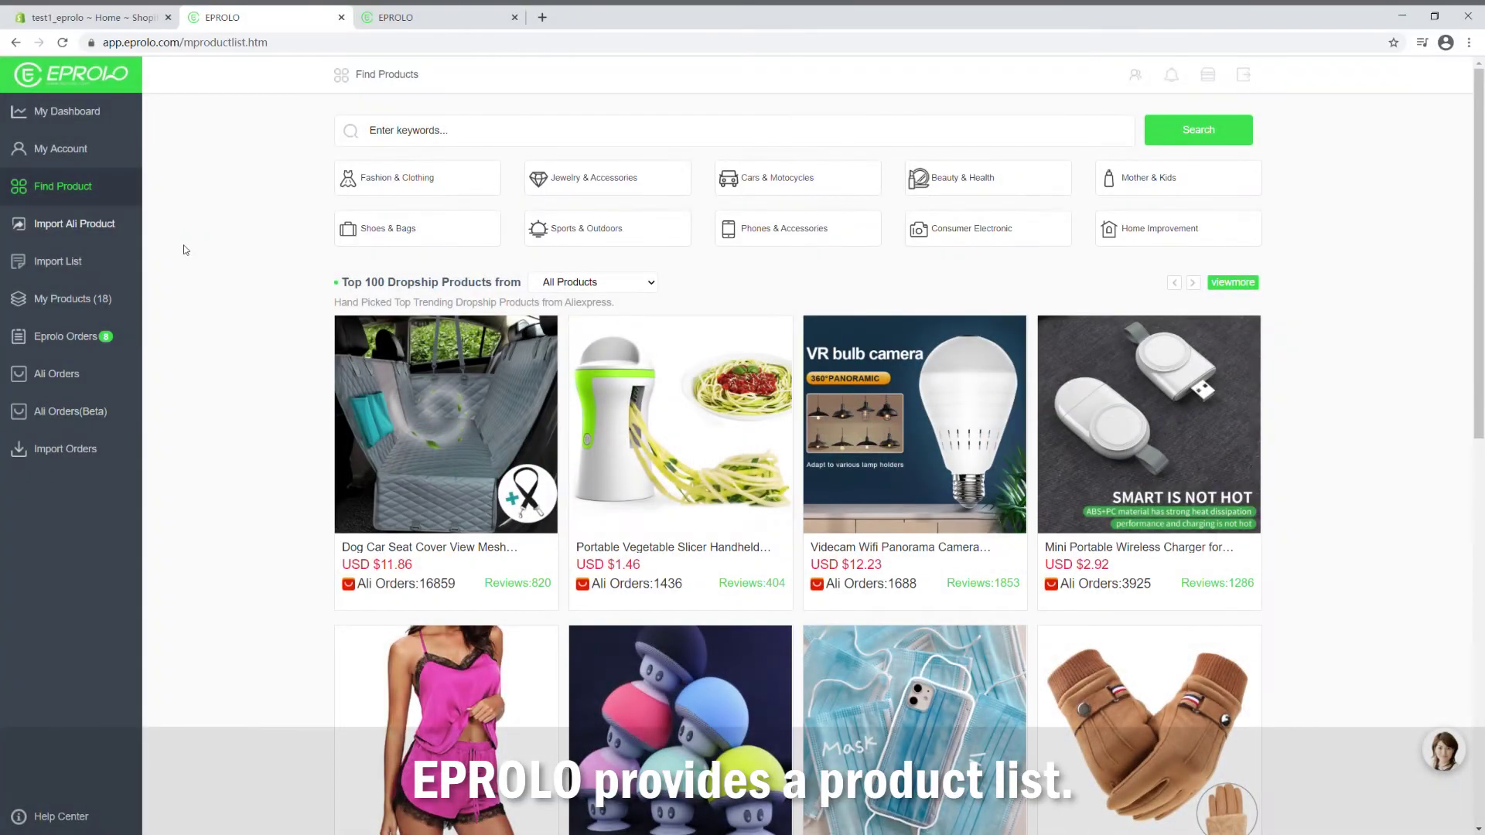
Step: Browse Fashion & Clothing and Jewelry & Accessories, then search products for 'christmas'
left_click(418, 181)
left_click(630, 192)
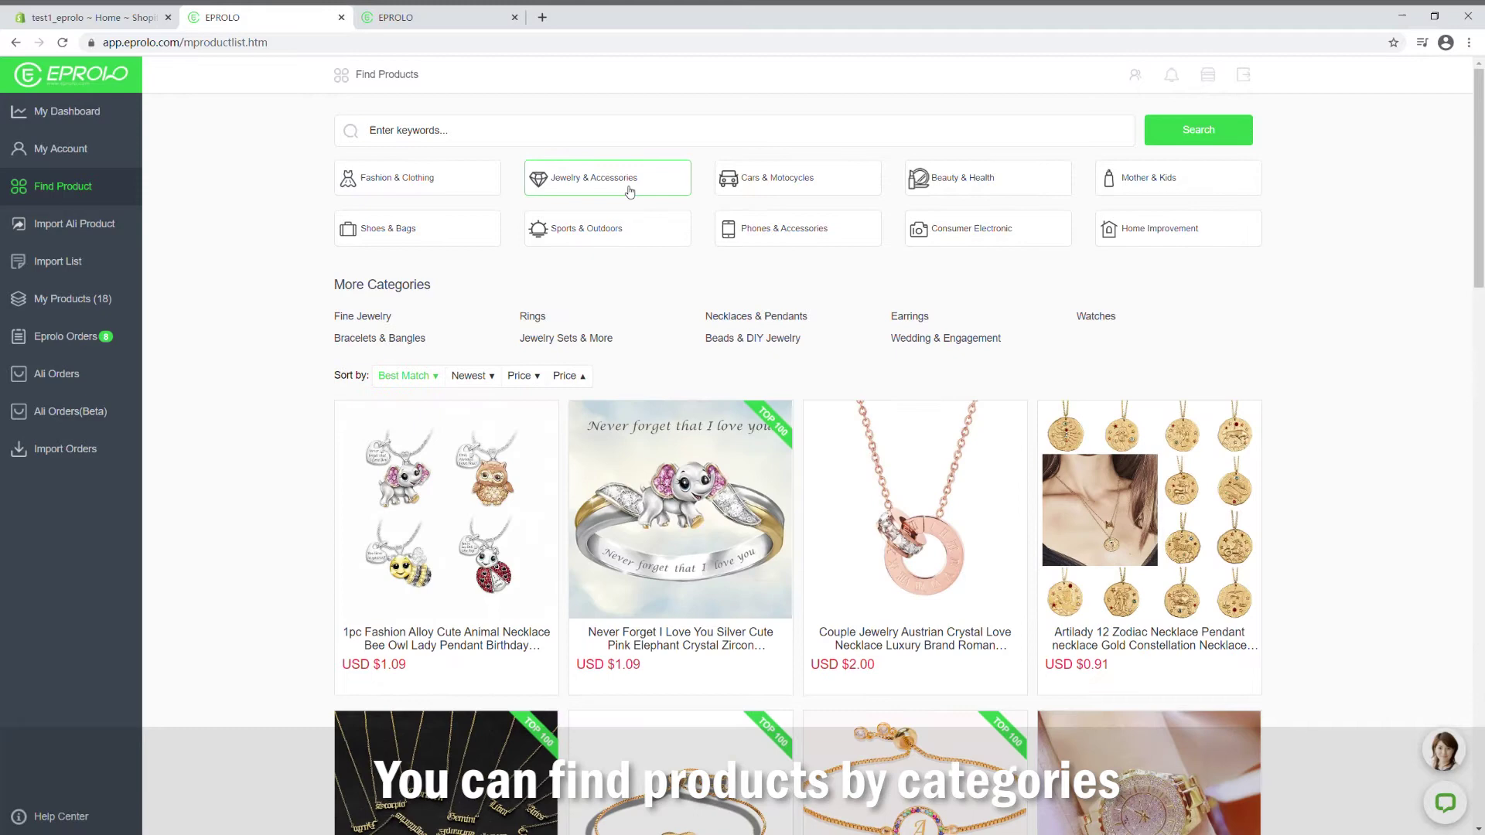
left_click(431, 130)
type("ch")
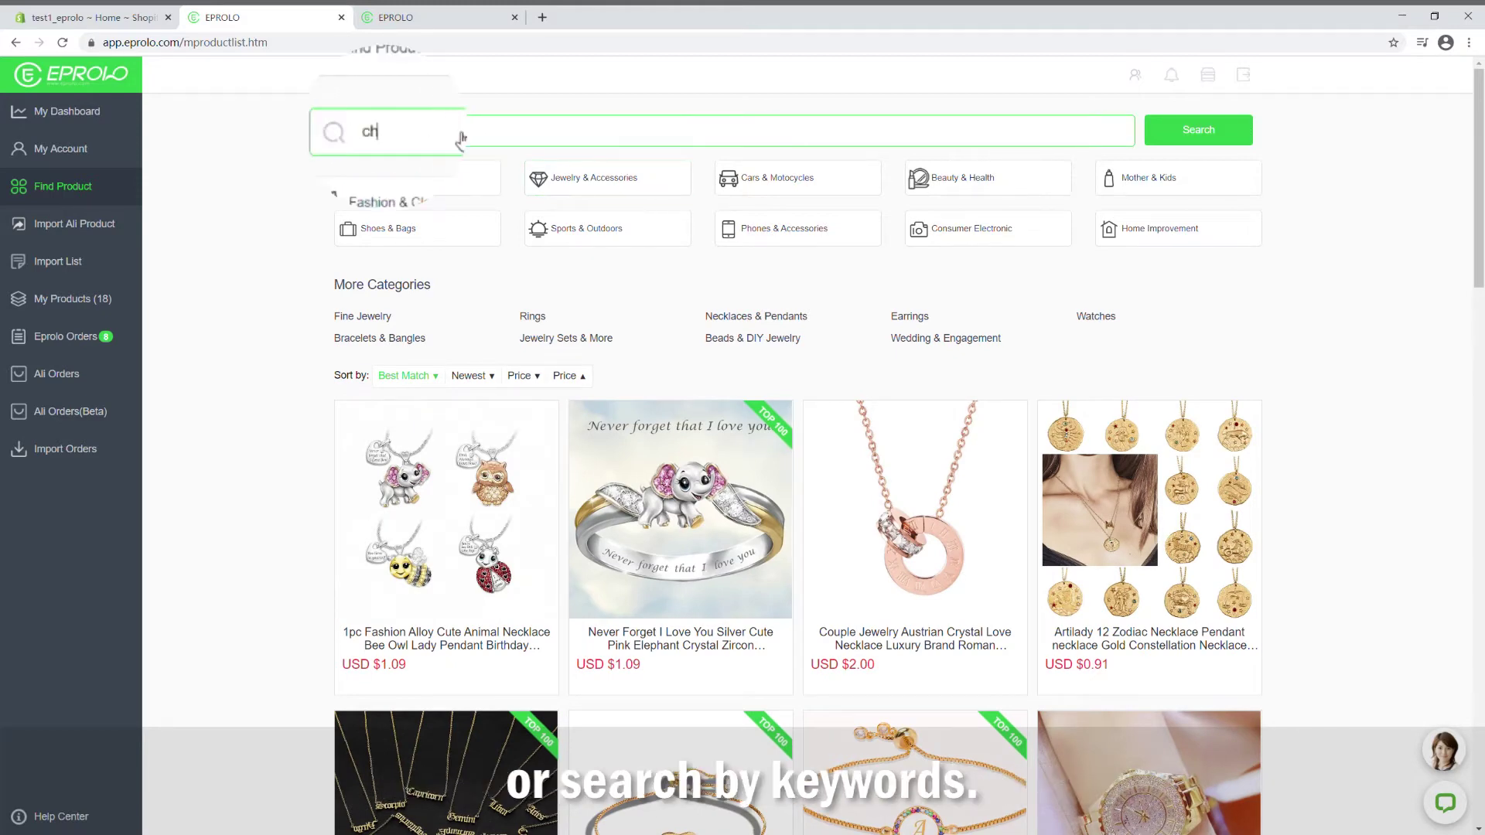
type("ristmas")
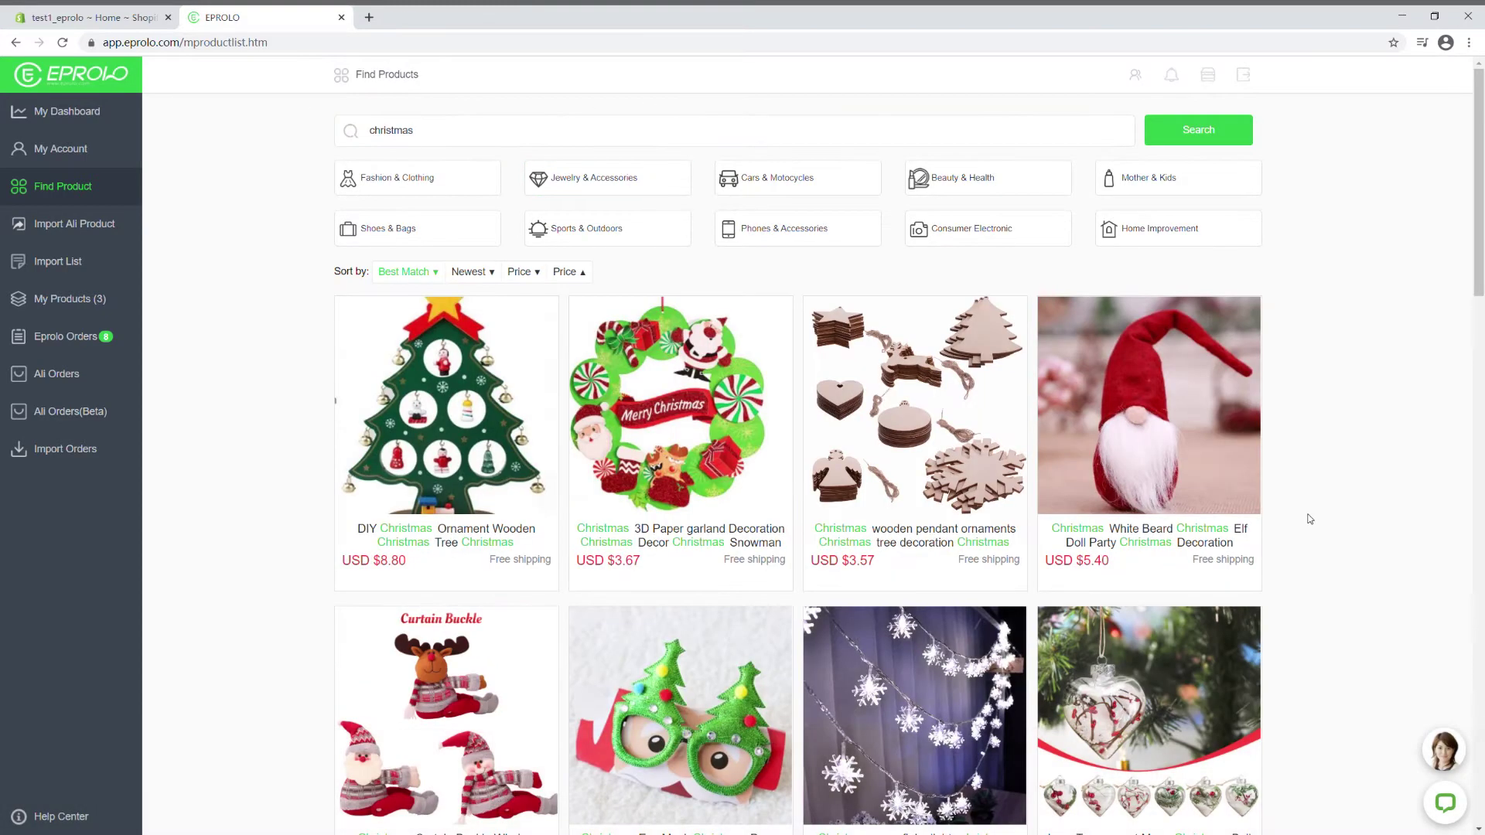
scroll(1306, 520, "down", 2)
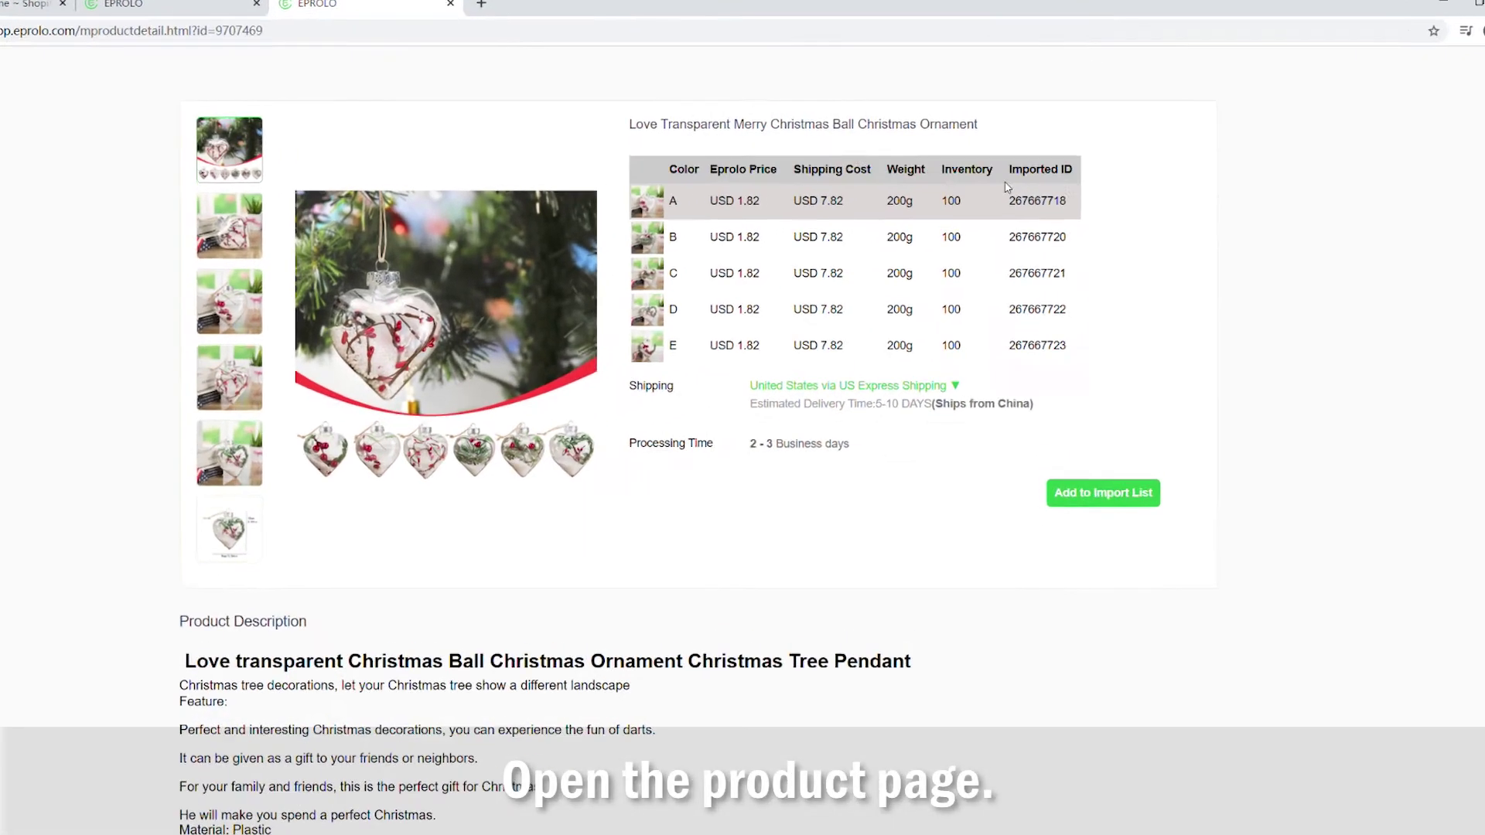
Step: Compare Canada and America shipping, then choose US Express Shipping and add the ornament to the Import List
left_click(890, 385)
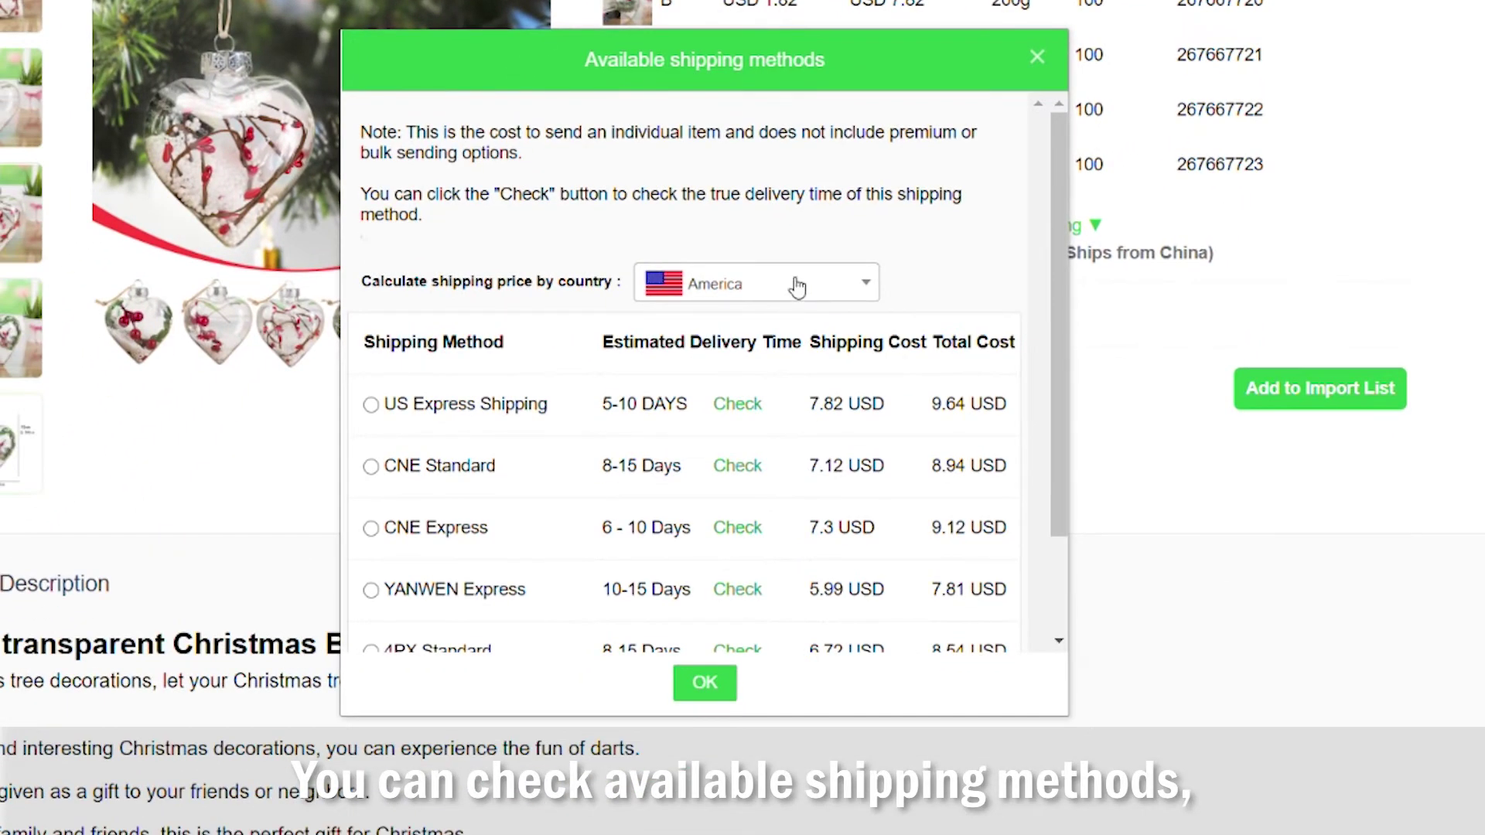
left_click(728, 391)
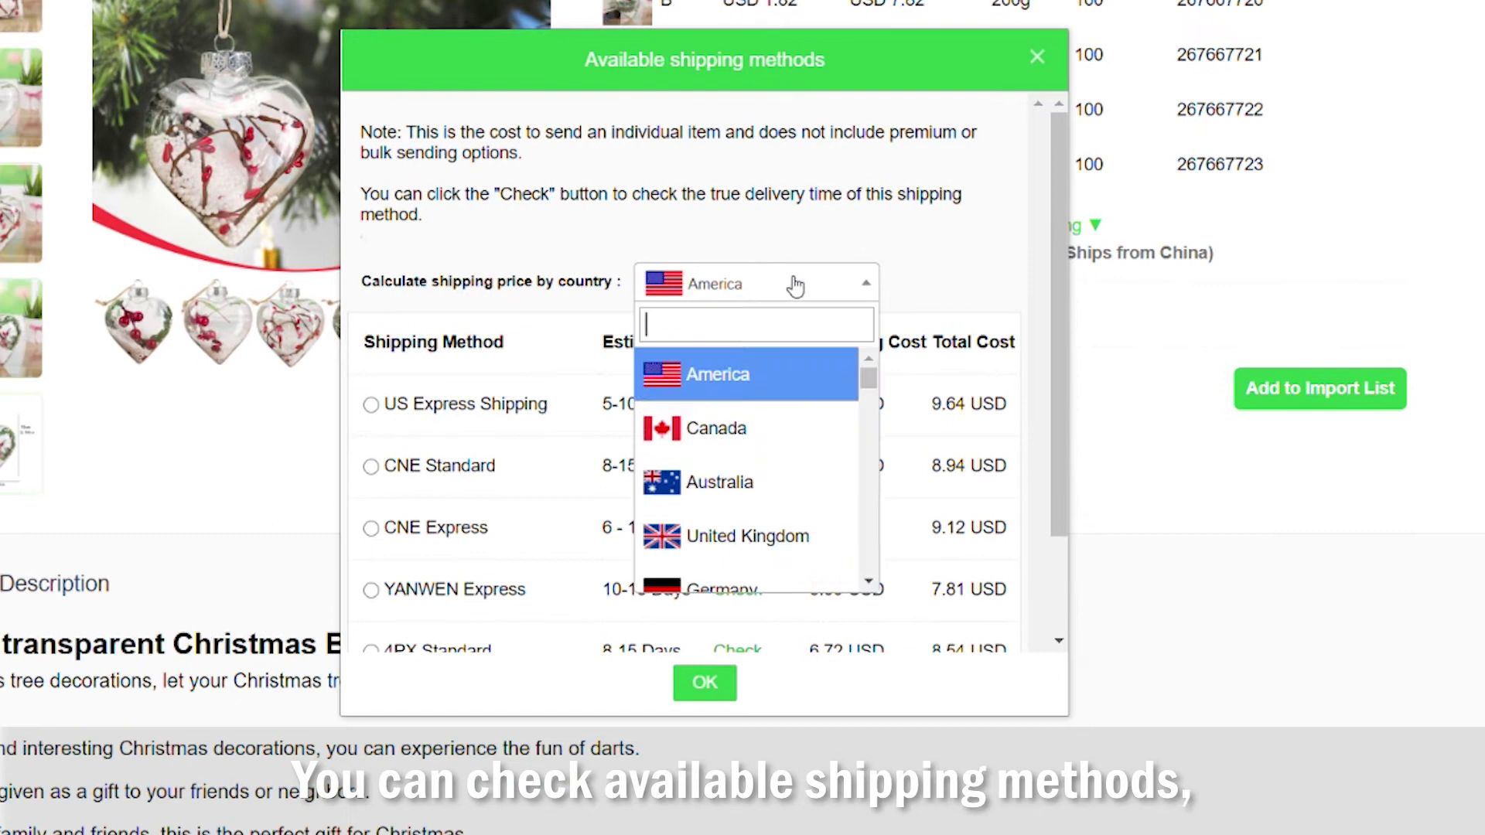
left_click(744, 451)
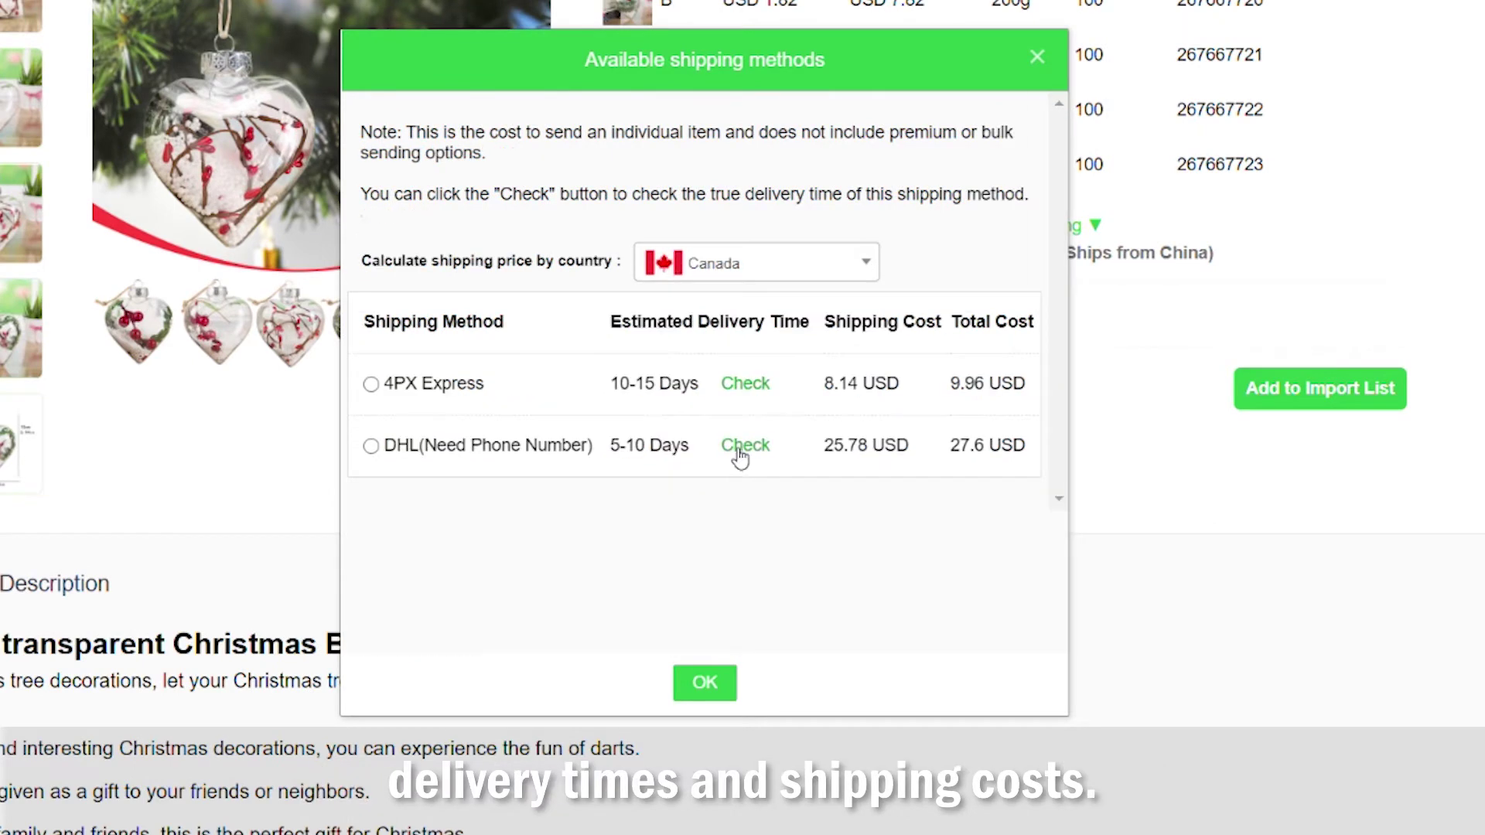
left_click(839, 274)
left_click(759, 354)
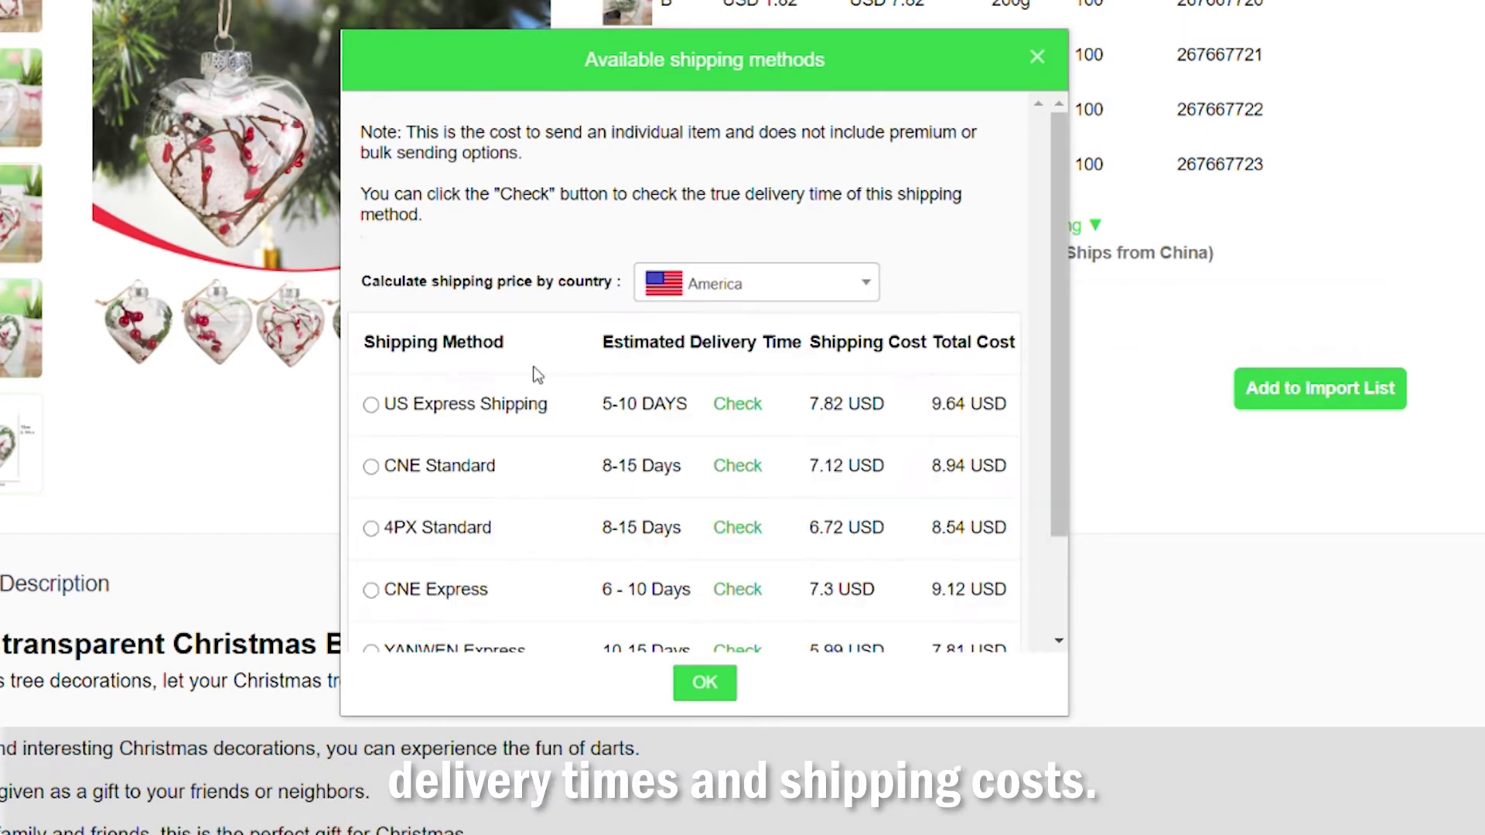
left_click(371, 405)
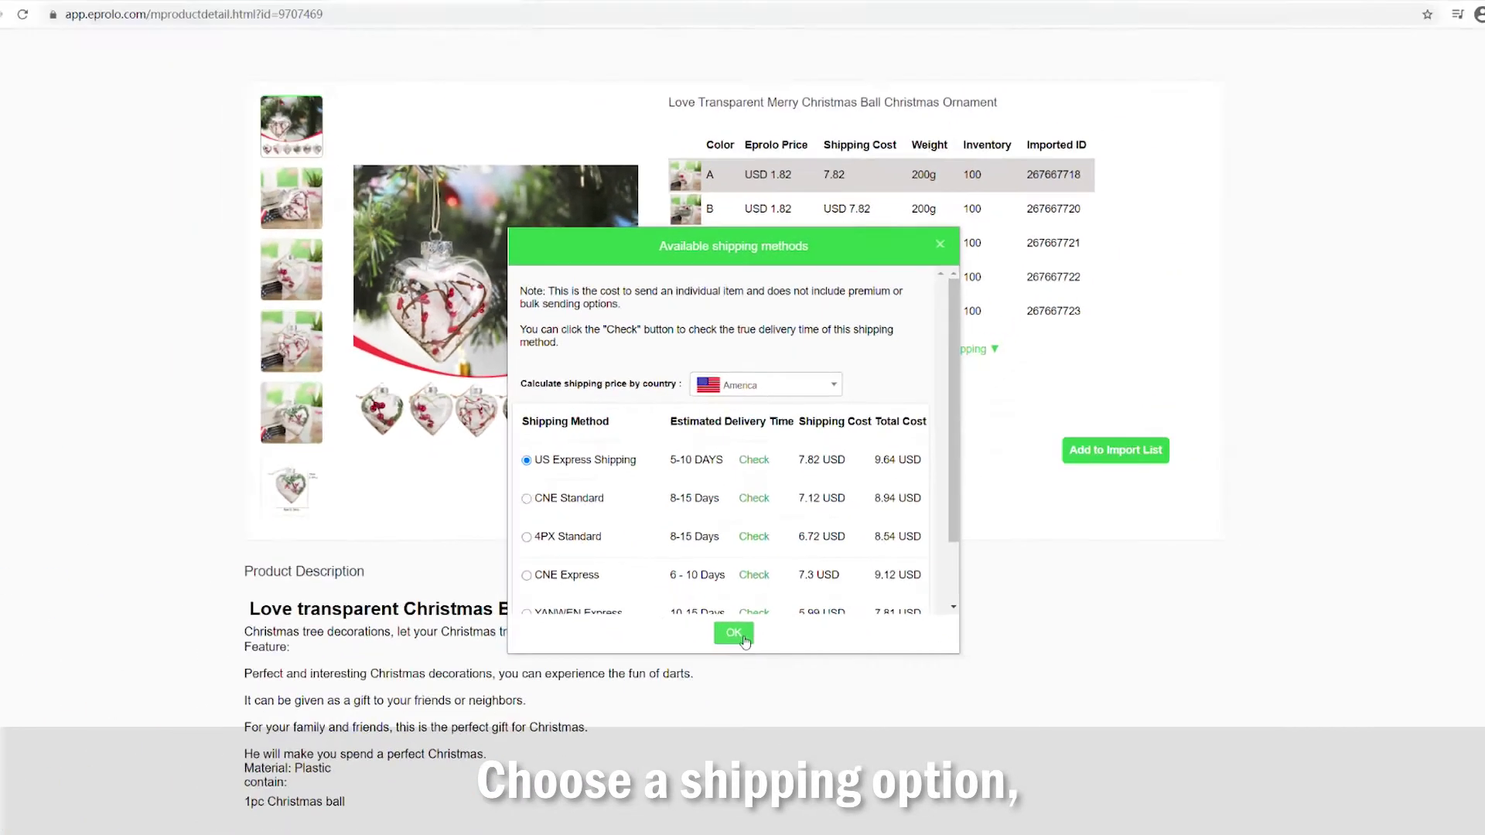
left_click(705, 684)
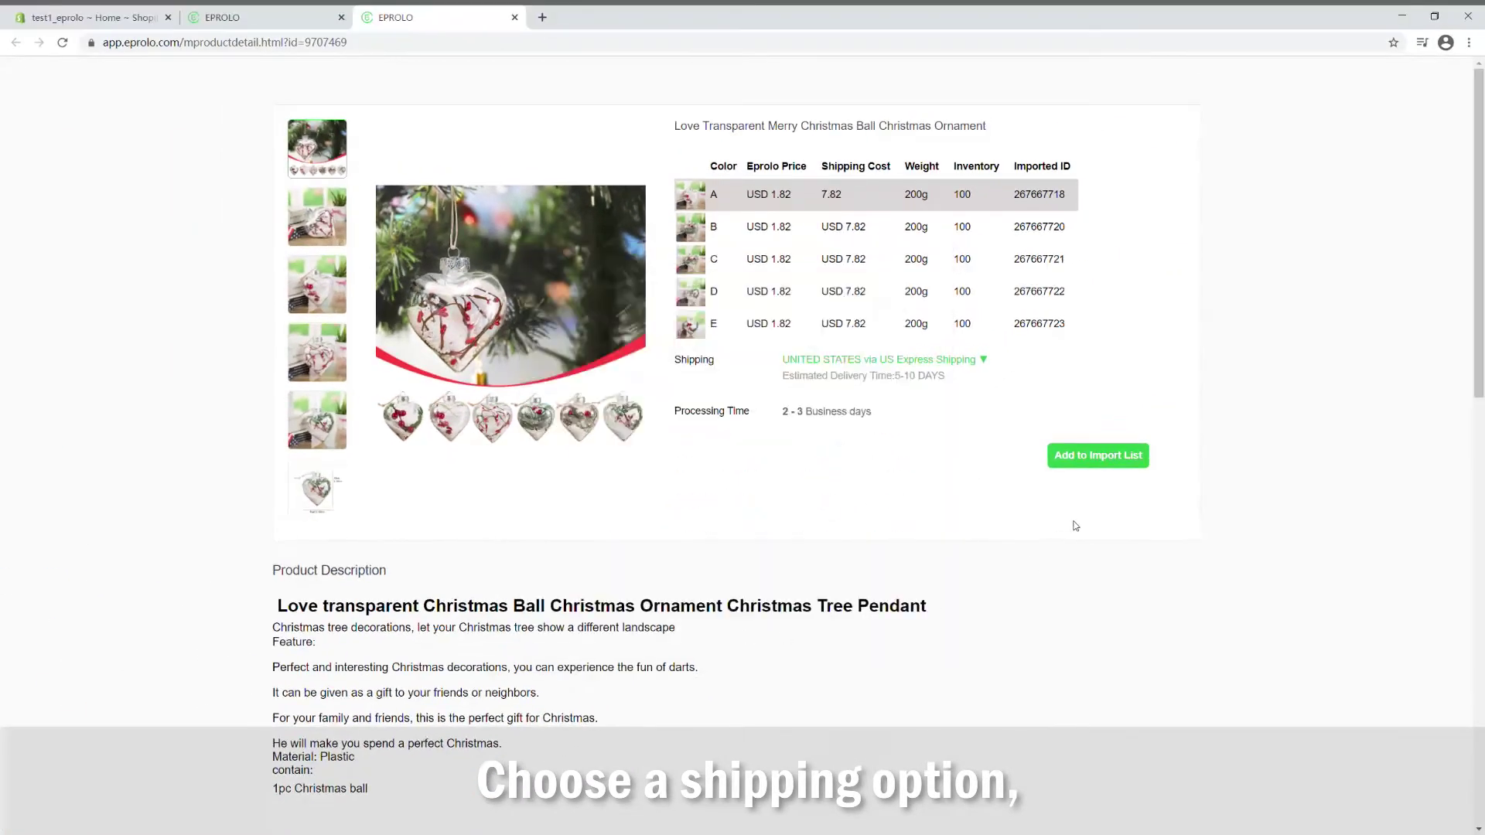
left_click(1088, 462)
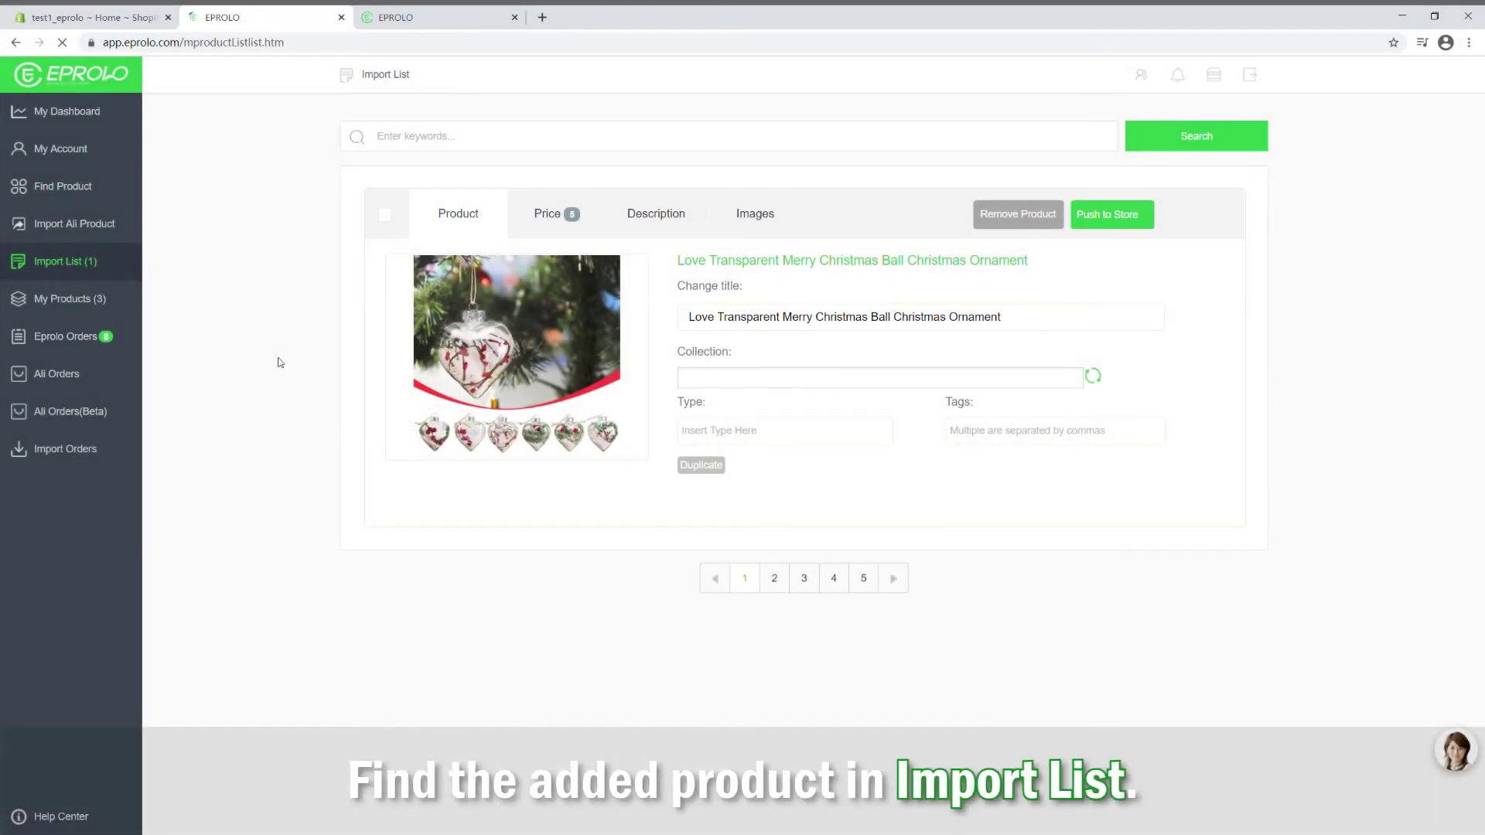
Step: Review the ornament's title, collections and product type on the Product tab
left_click(763, 319)
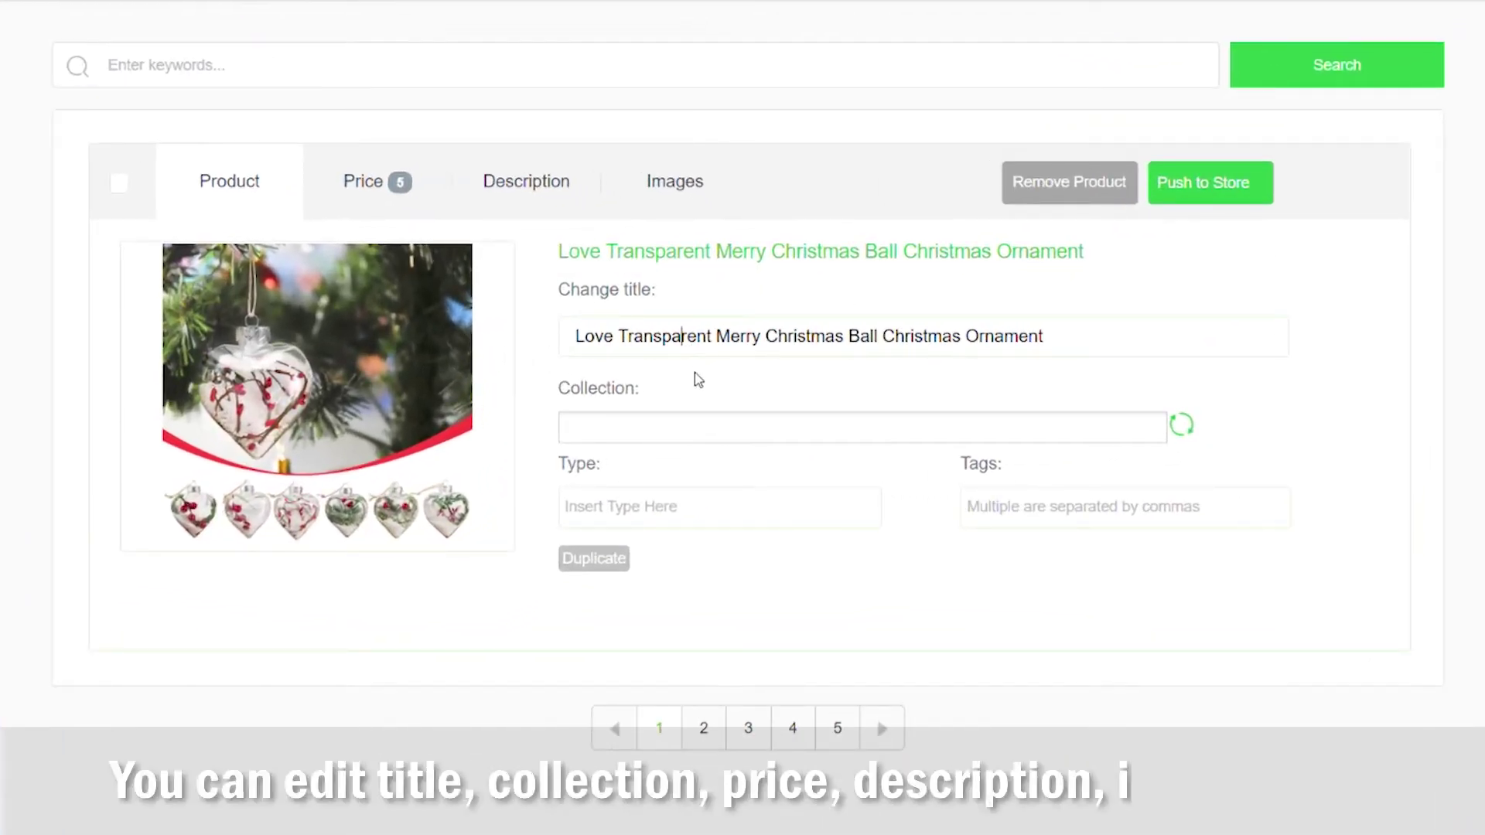
left_click(707, 435)
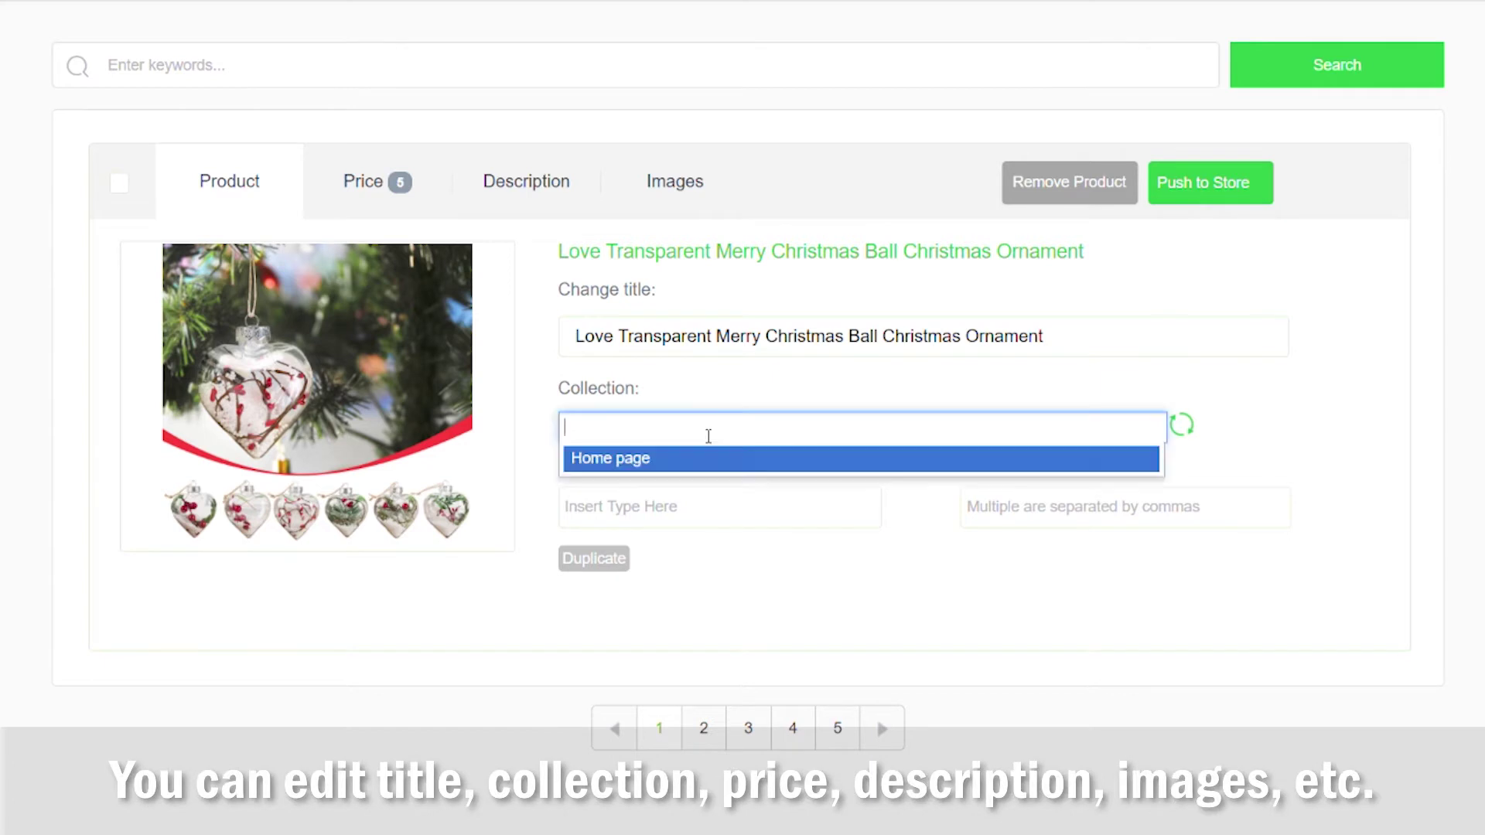
left_click(684, 504)
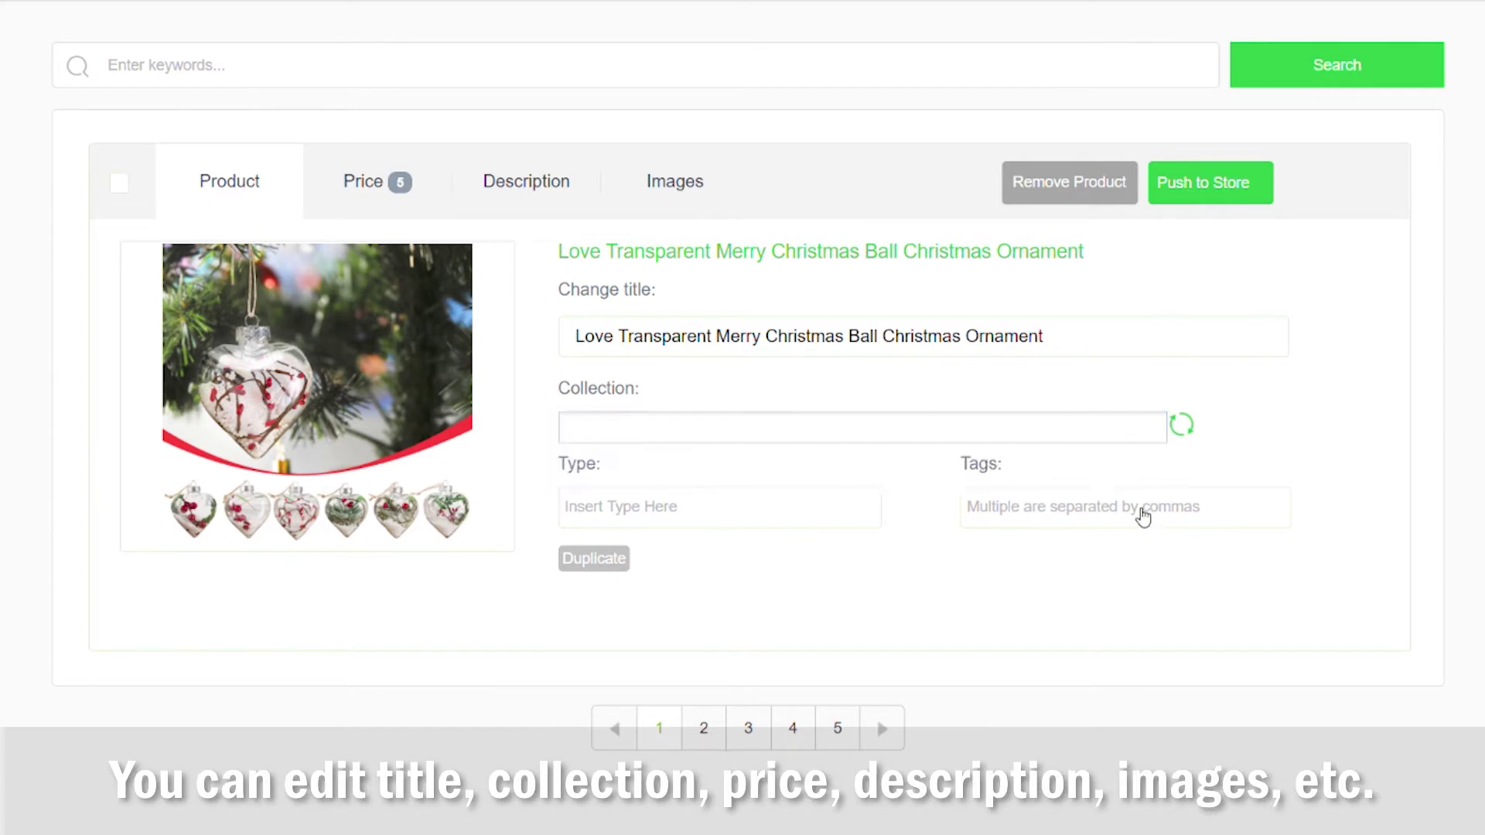
Step: Review the five variants' prices, the description text and the product images
left_click(381, 185)
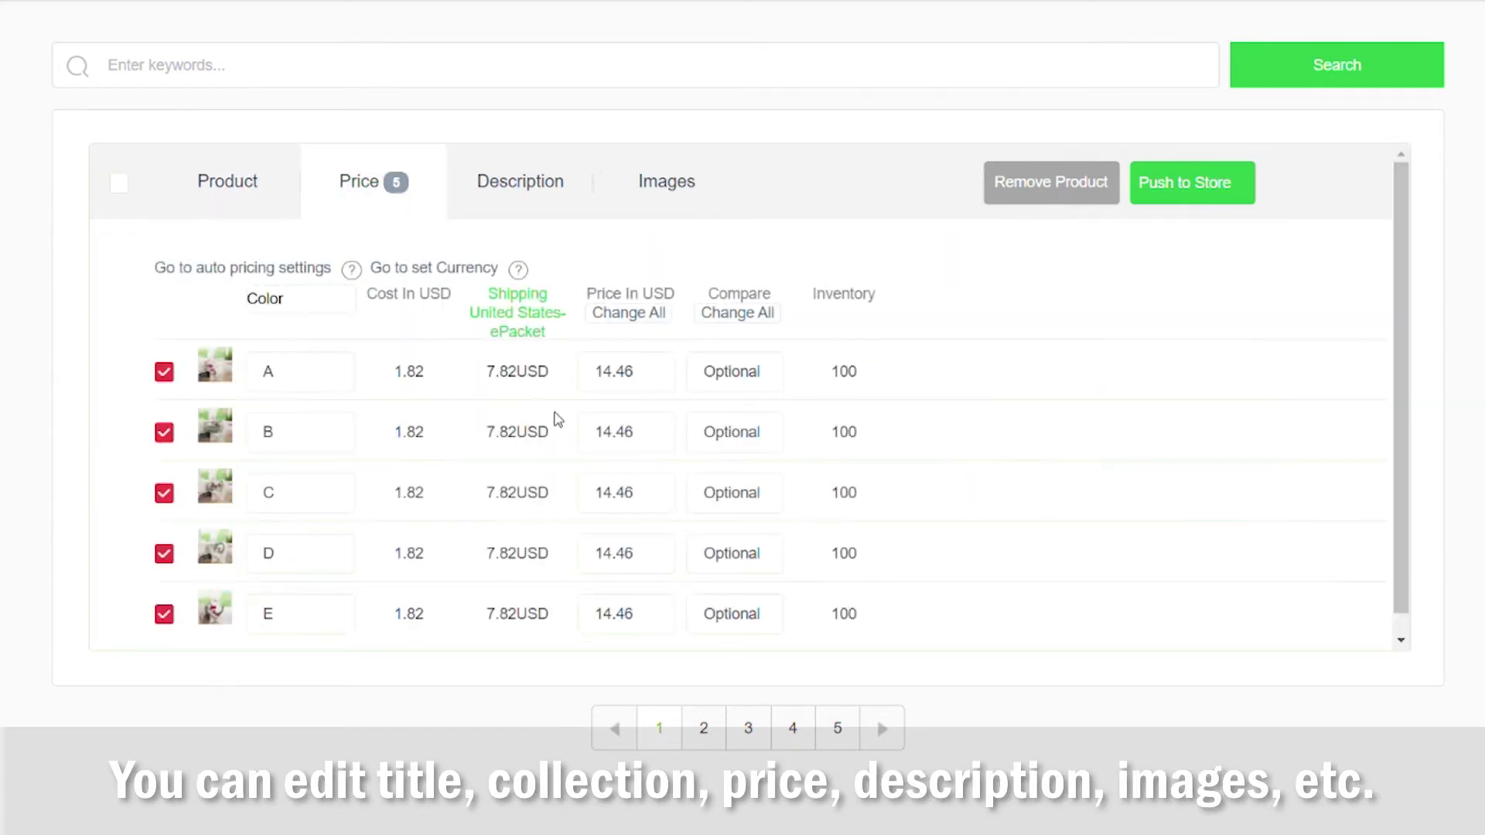
scroll(587, 387, "down", 1)
left_click(531, 163)
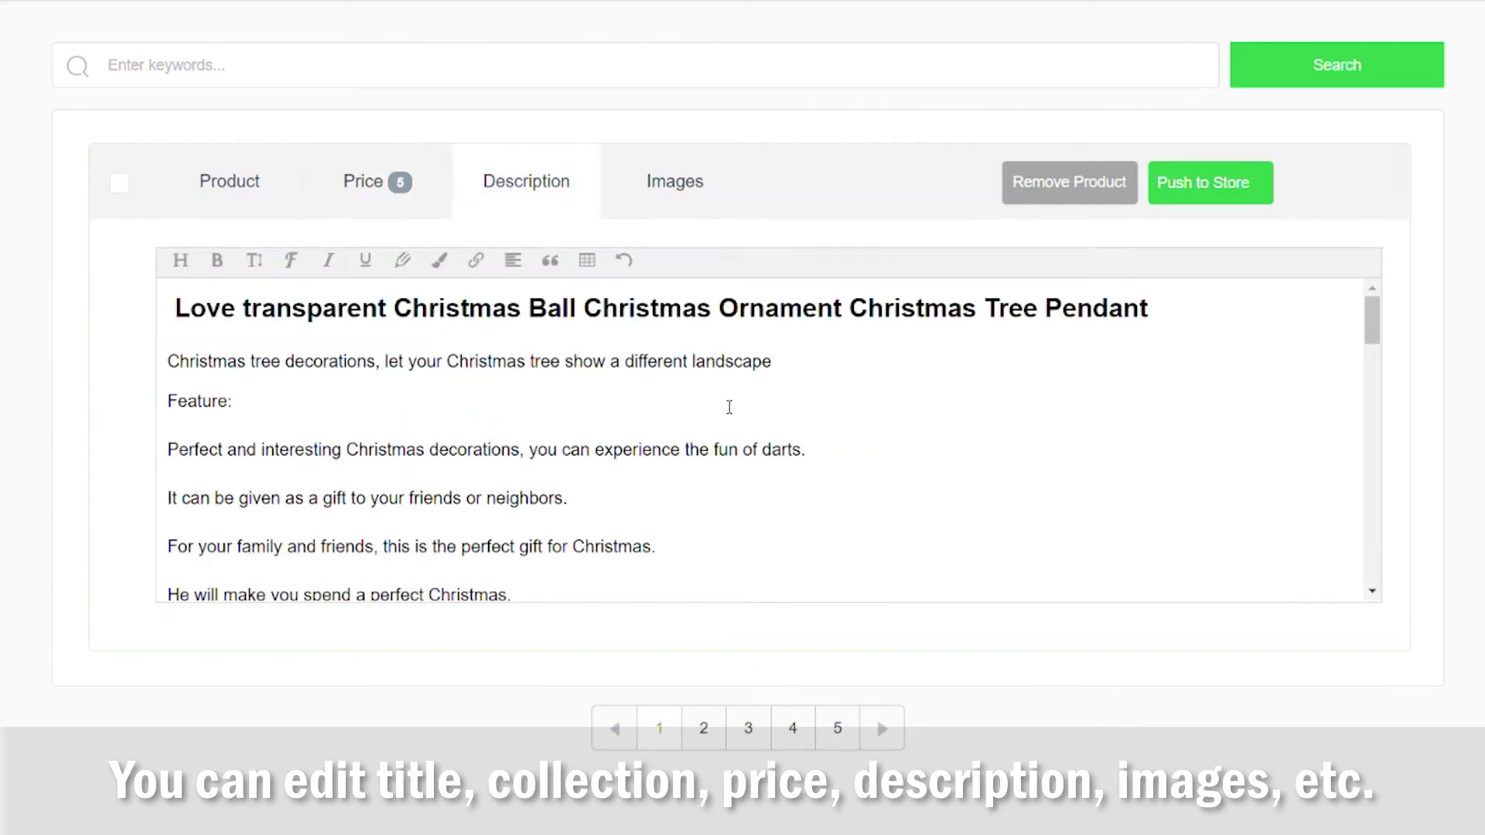
scroll(760, 443, "down", 2)
scroll(760, 443, "up", 3)
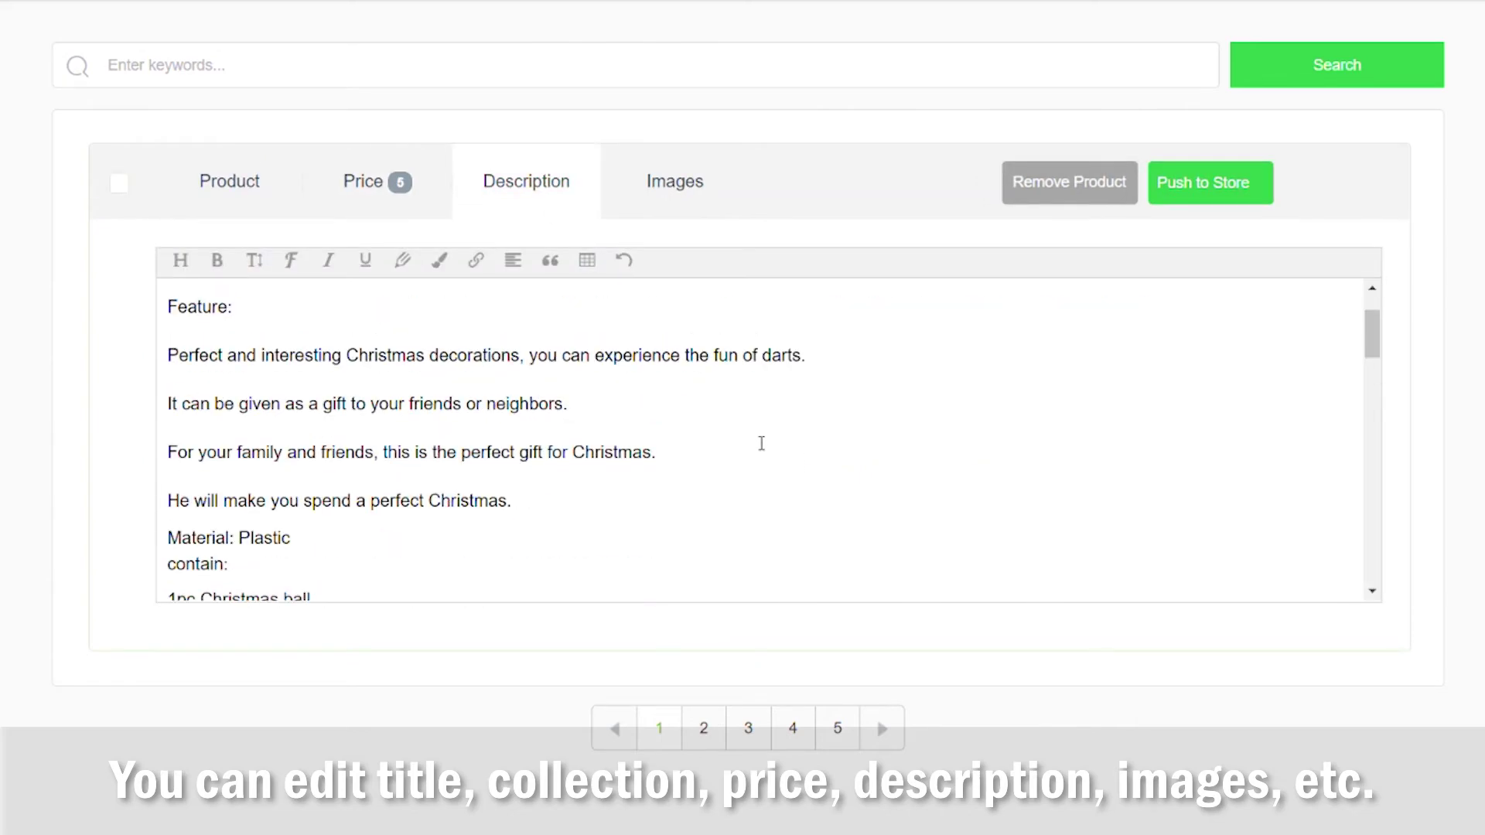
left_click(663, 204)
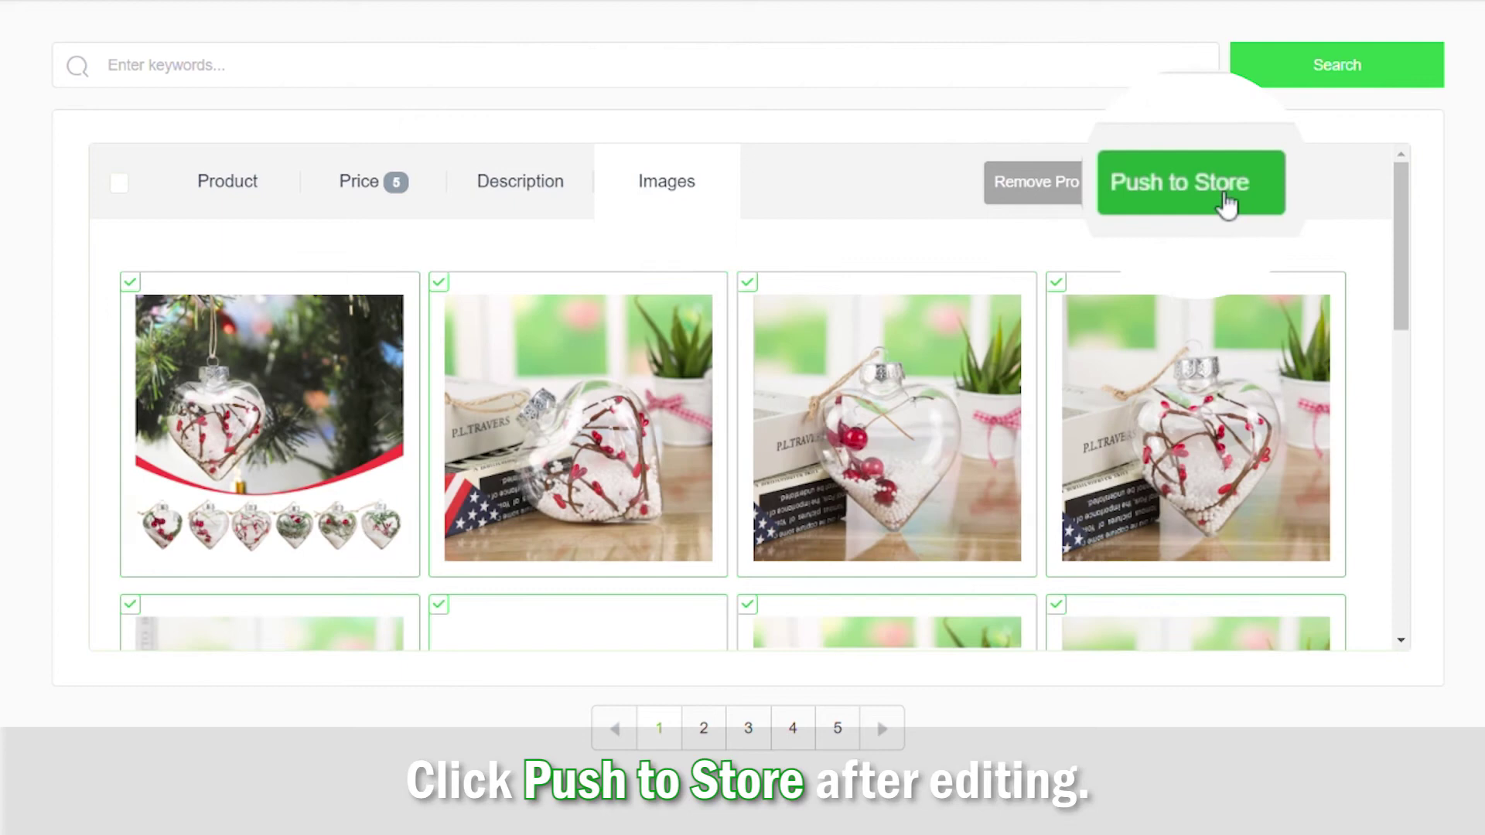
Step: Push the ornament to the Shopify store and preview the online storefront
left_click(1226, 201)
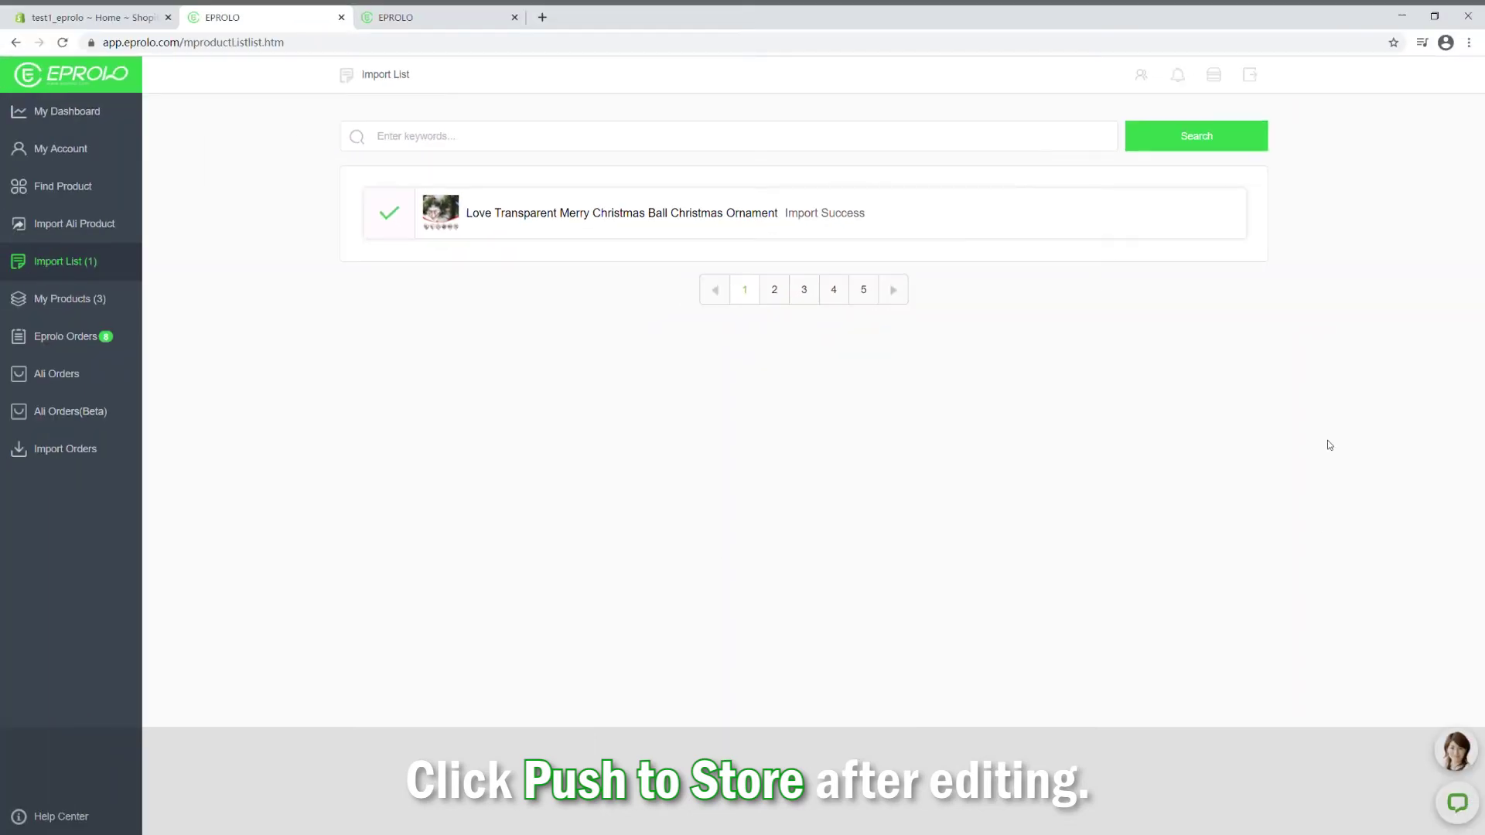
left_click(115, 11)
left_click(149, 348)
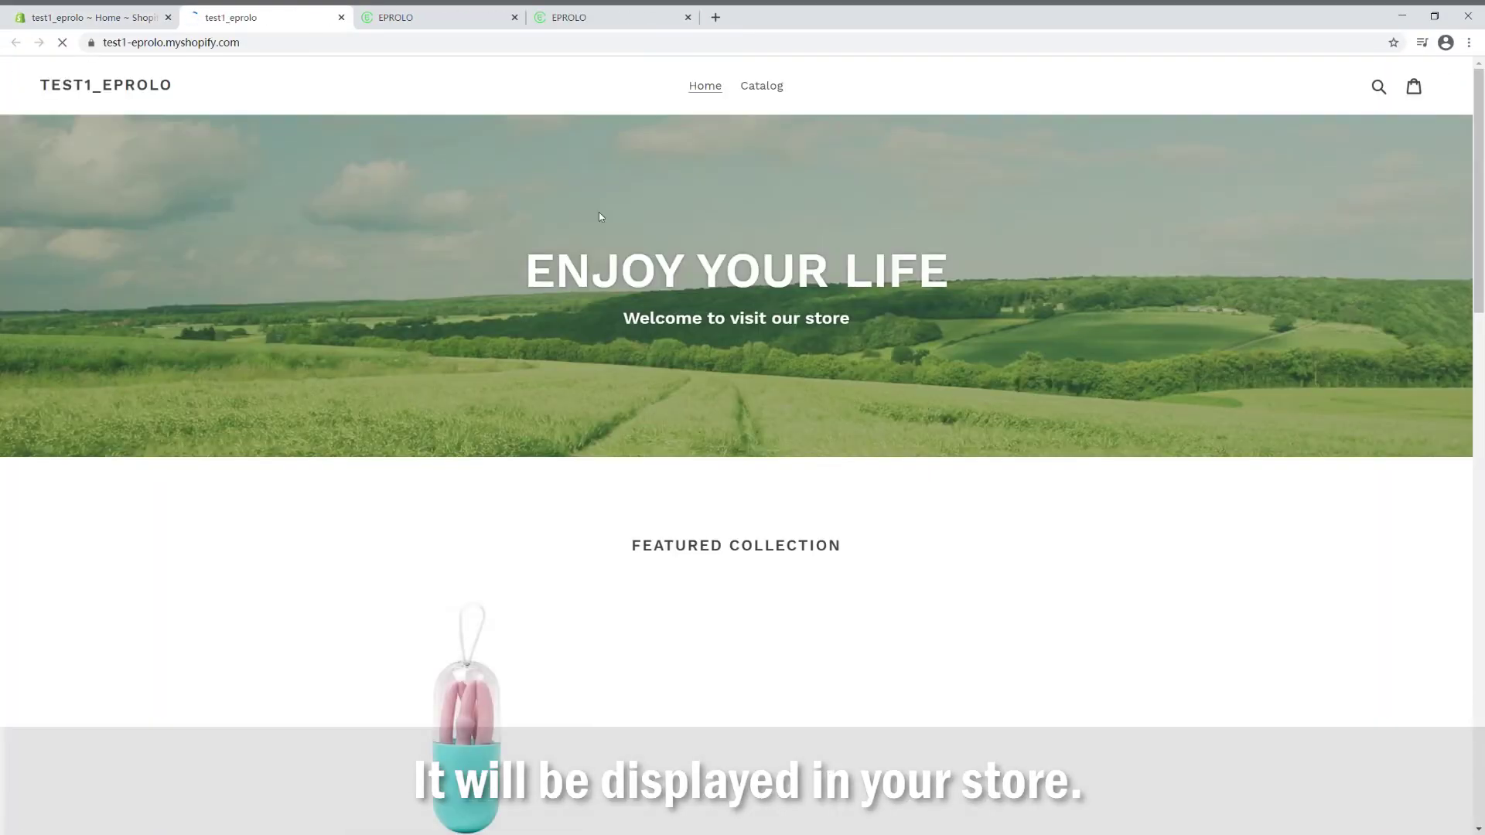
Step: Open the storefront Catalog and scroll through its products
left_click(780, 93)
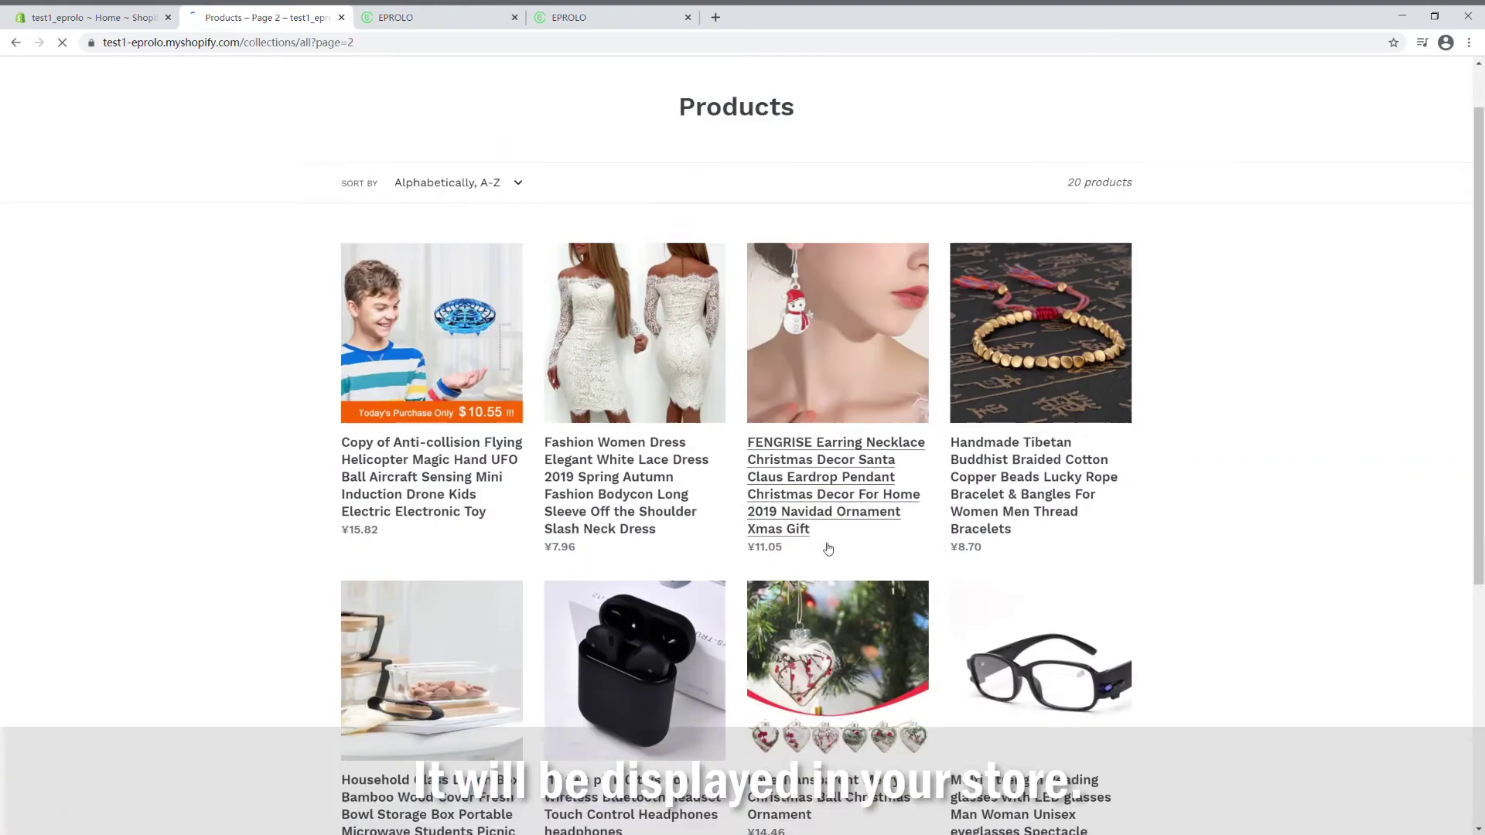
scroll(828, 548, "down", 3)
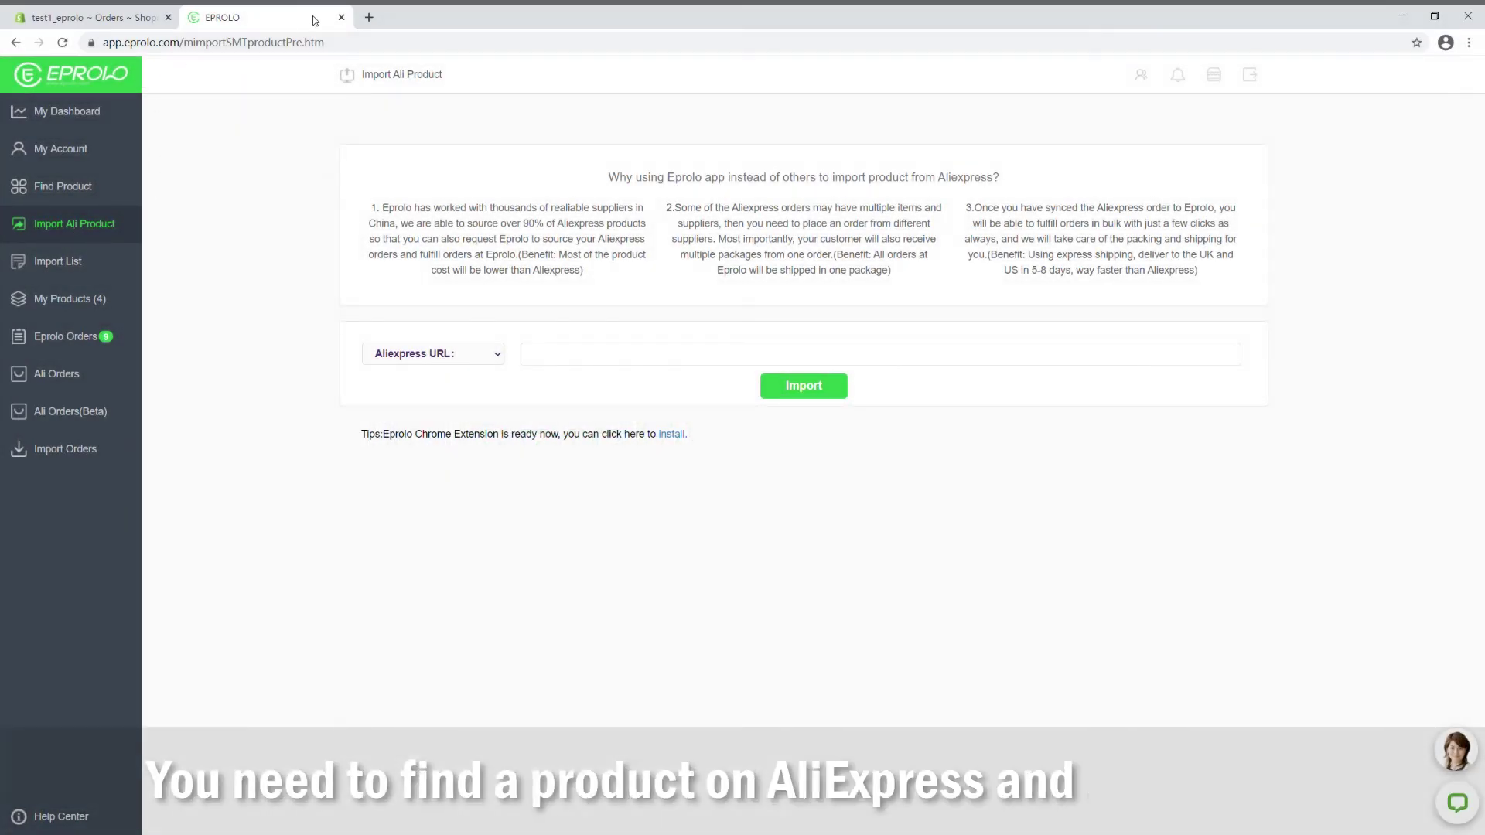
Step: Paste the Xiaomi Mi Note 10 Lite case's AliExpress URL into Import Ali Product and import it
left_click(369, 18)
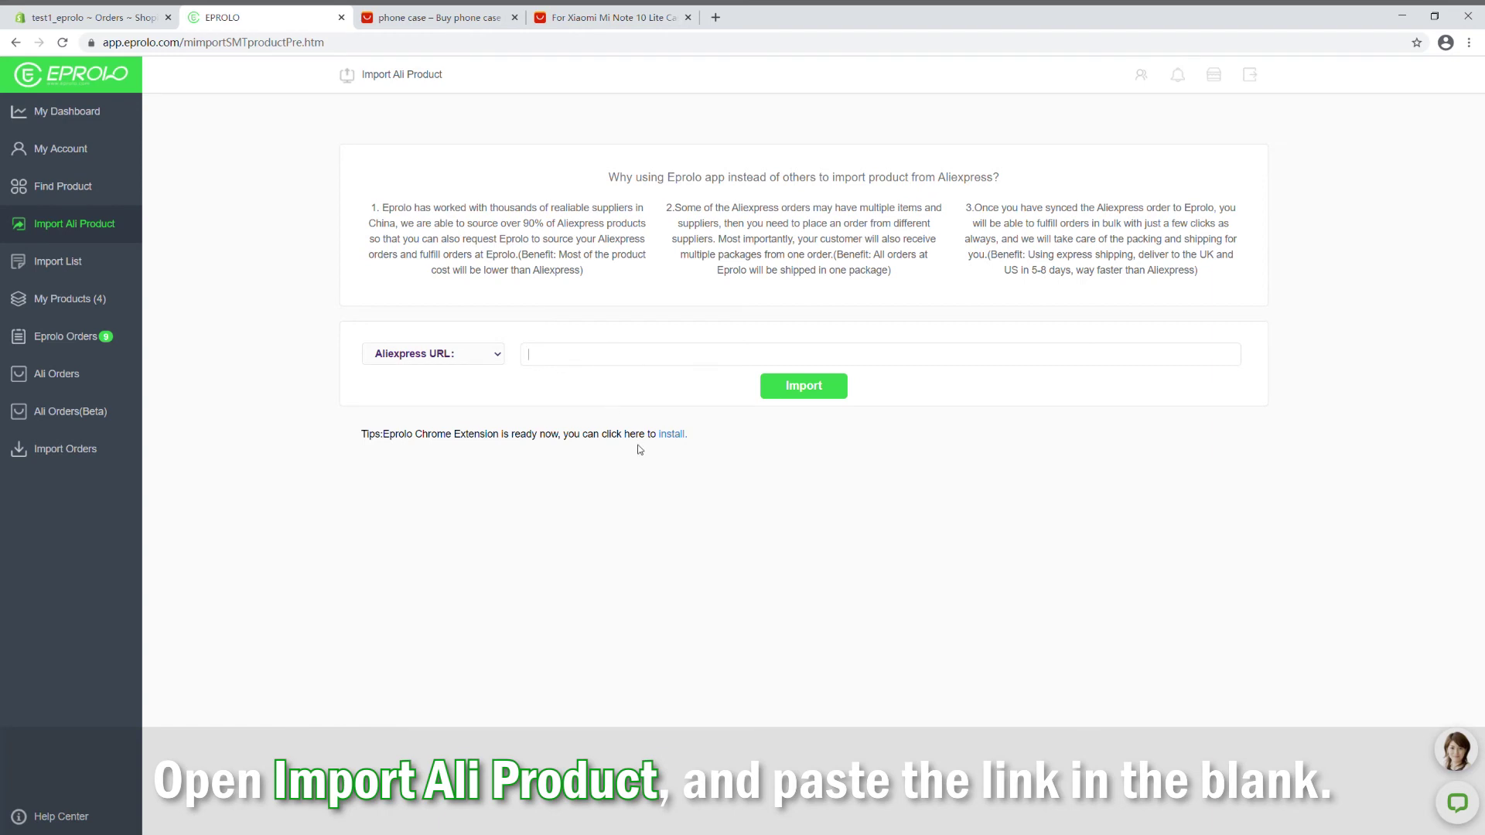
key("ctrl+v")
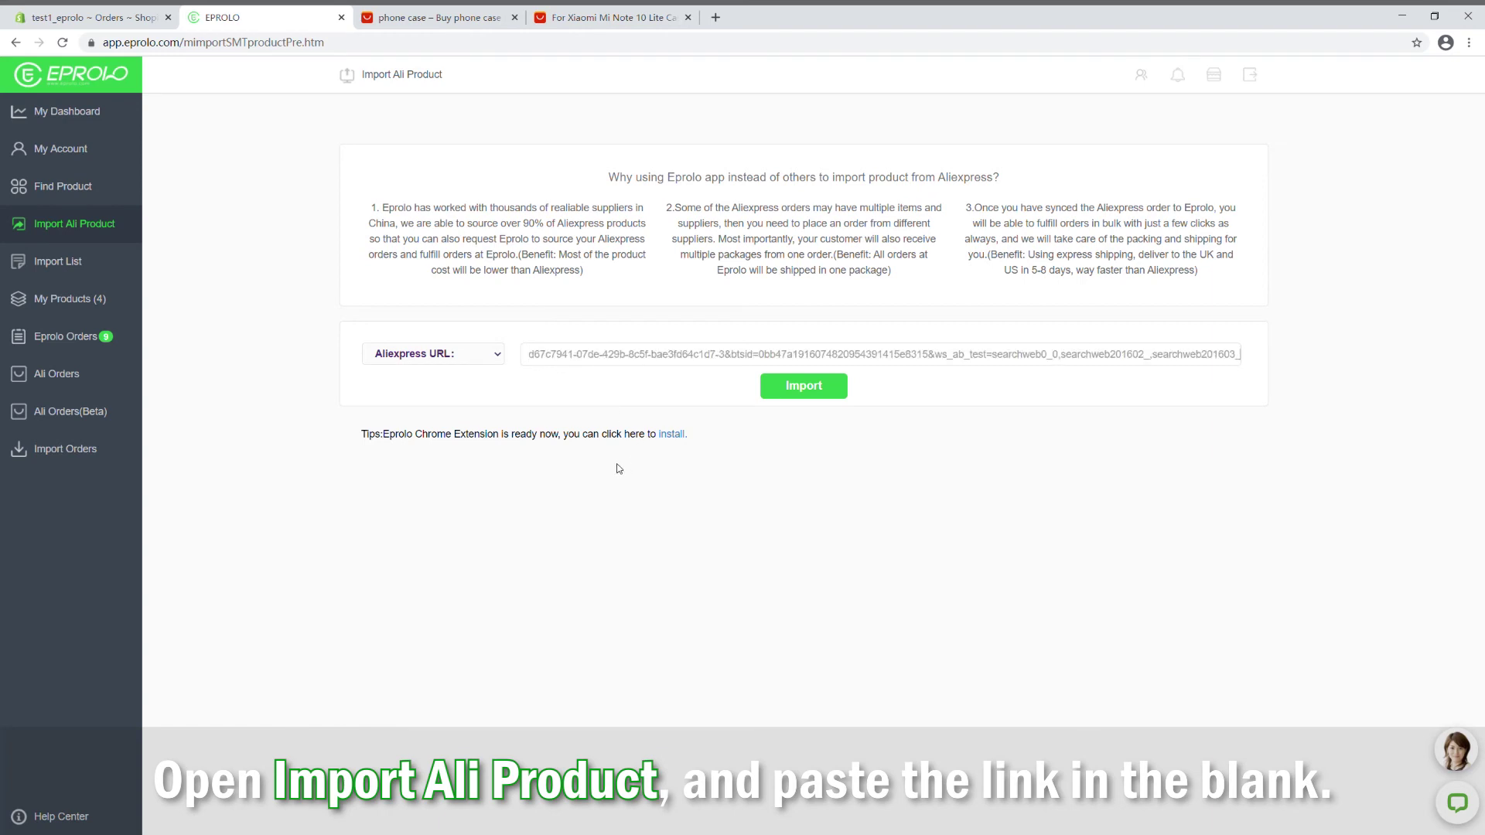
left_click(802, 391)
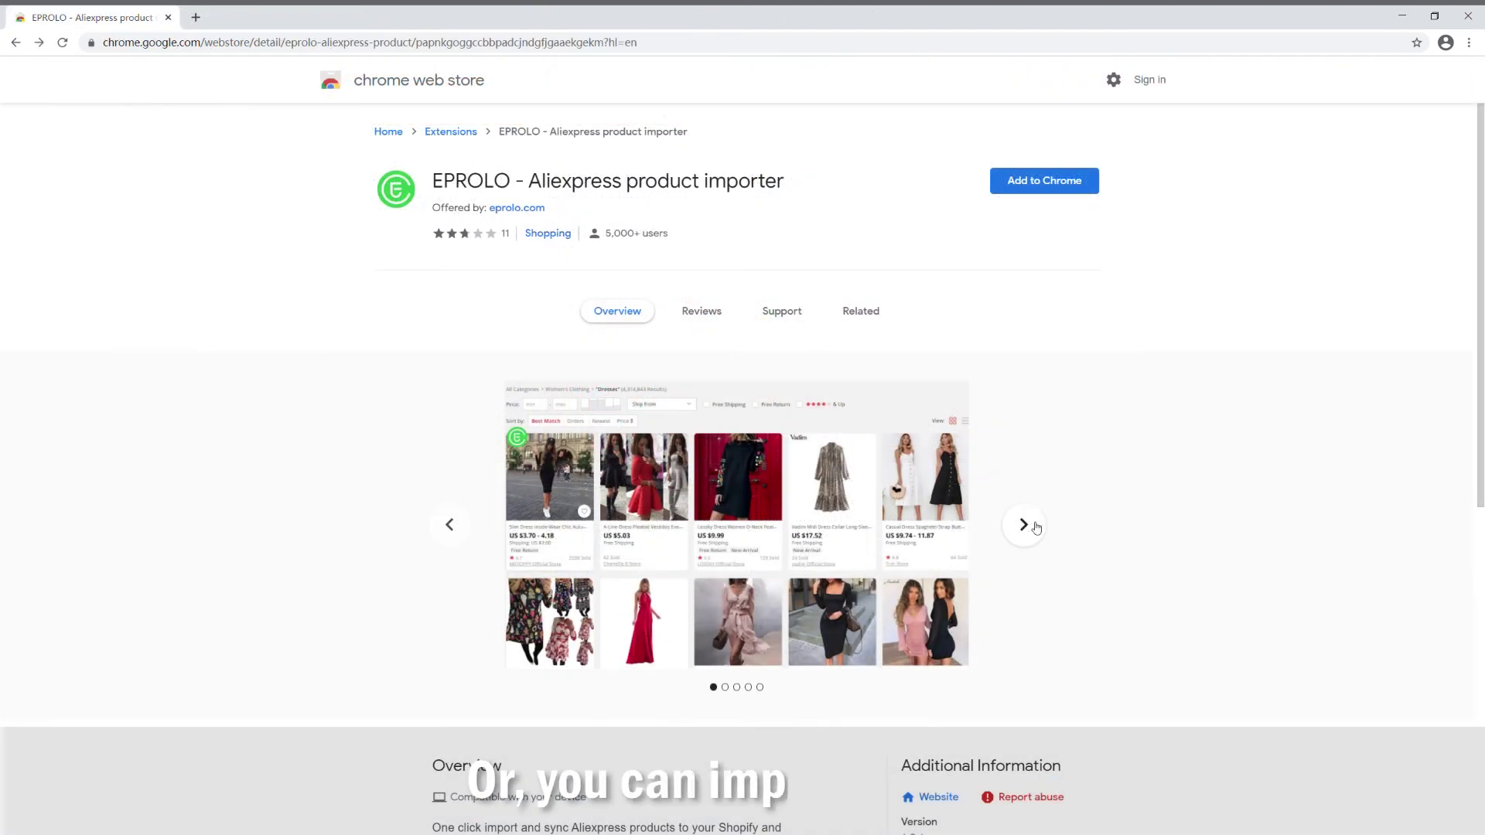
Step: Browse the extension screenshots and add EPROLO - Aliexpress product importer to Chrome
left_click(1040, 532)
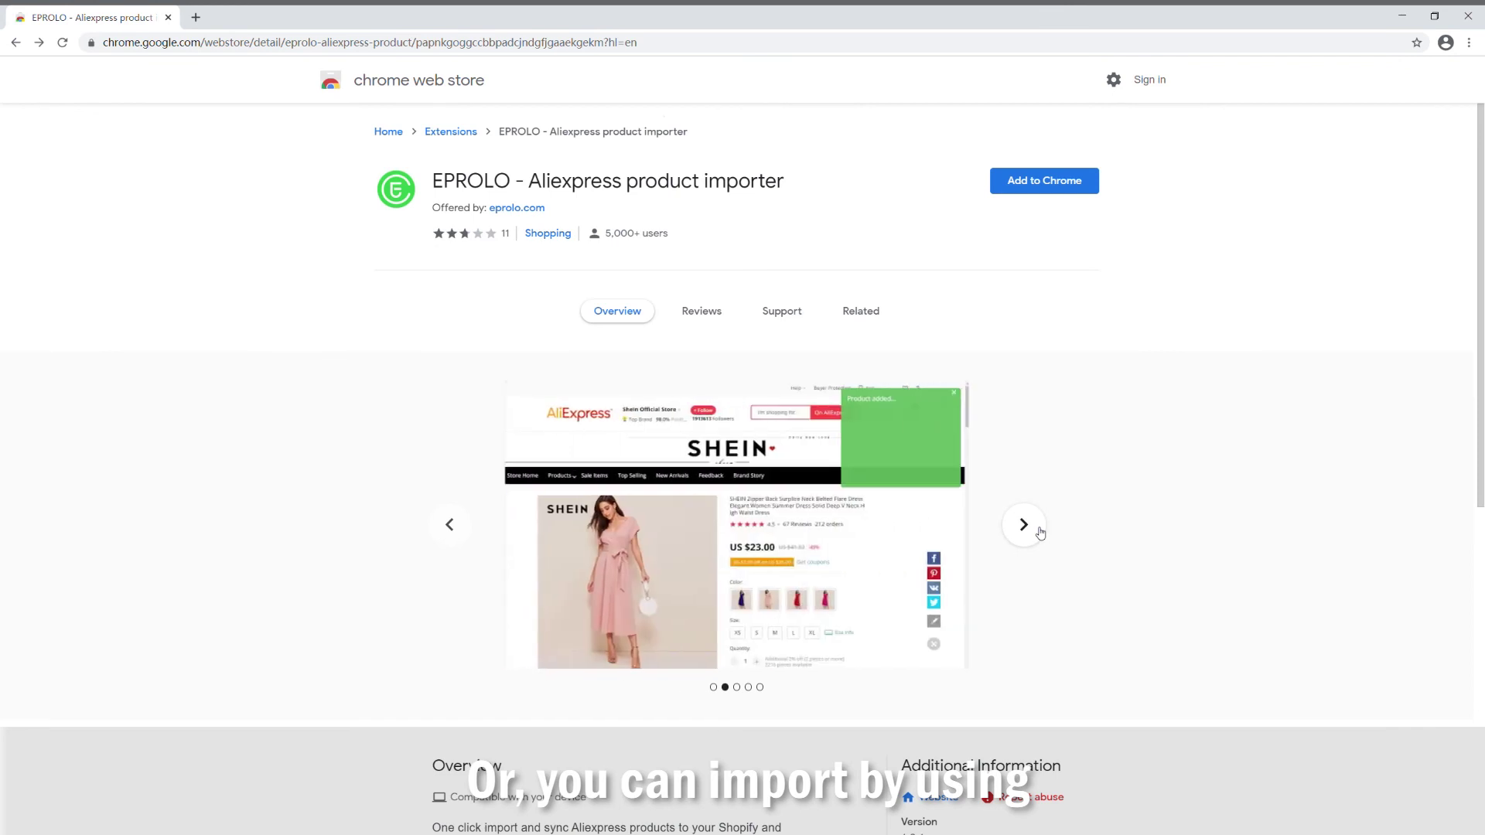
left_click(1040, 532)
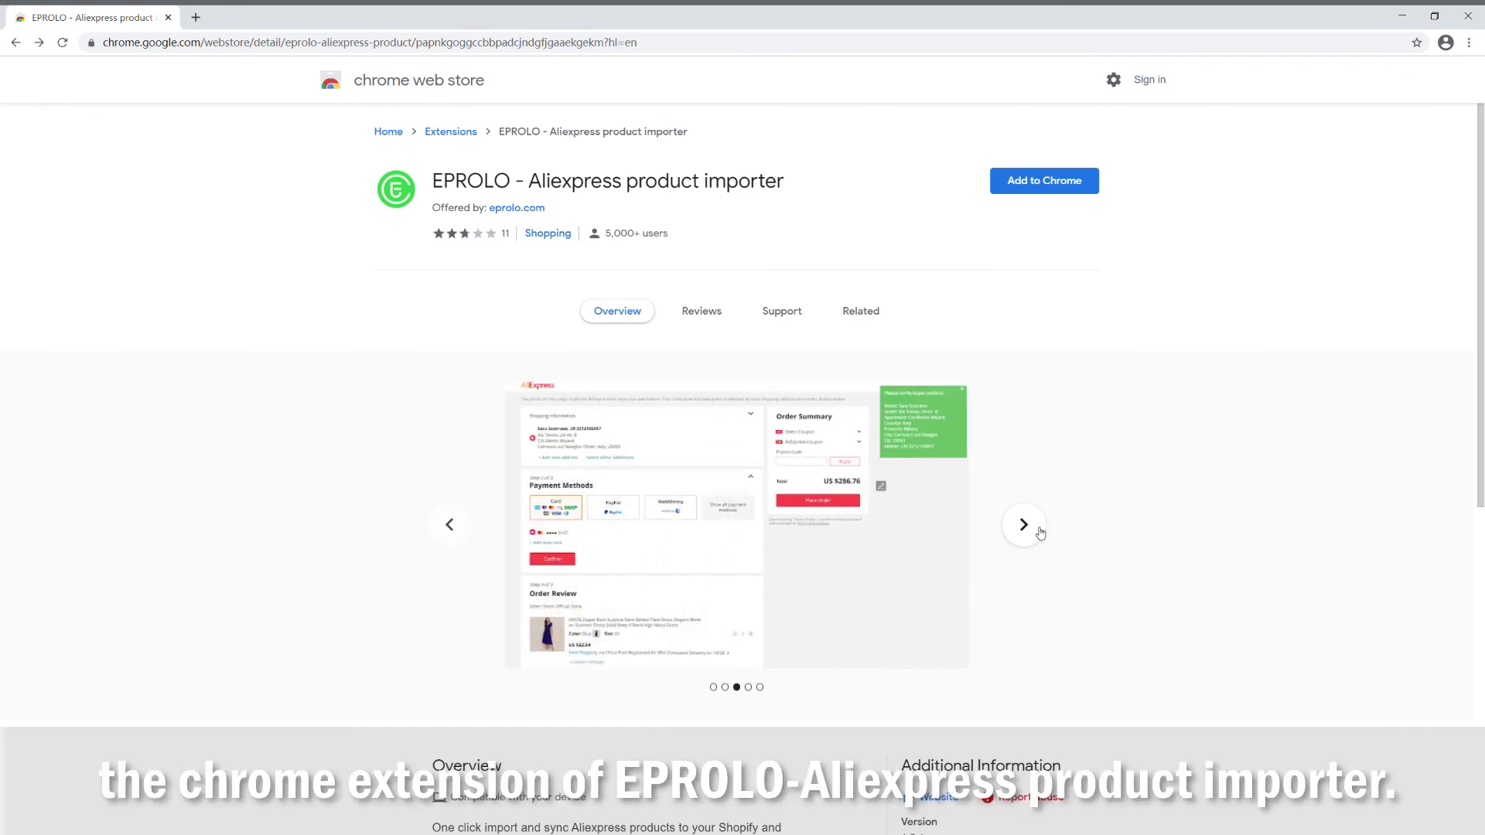
left_click(1029, 185)
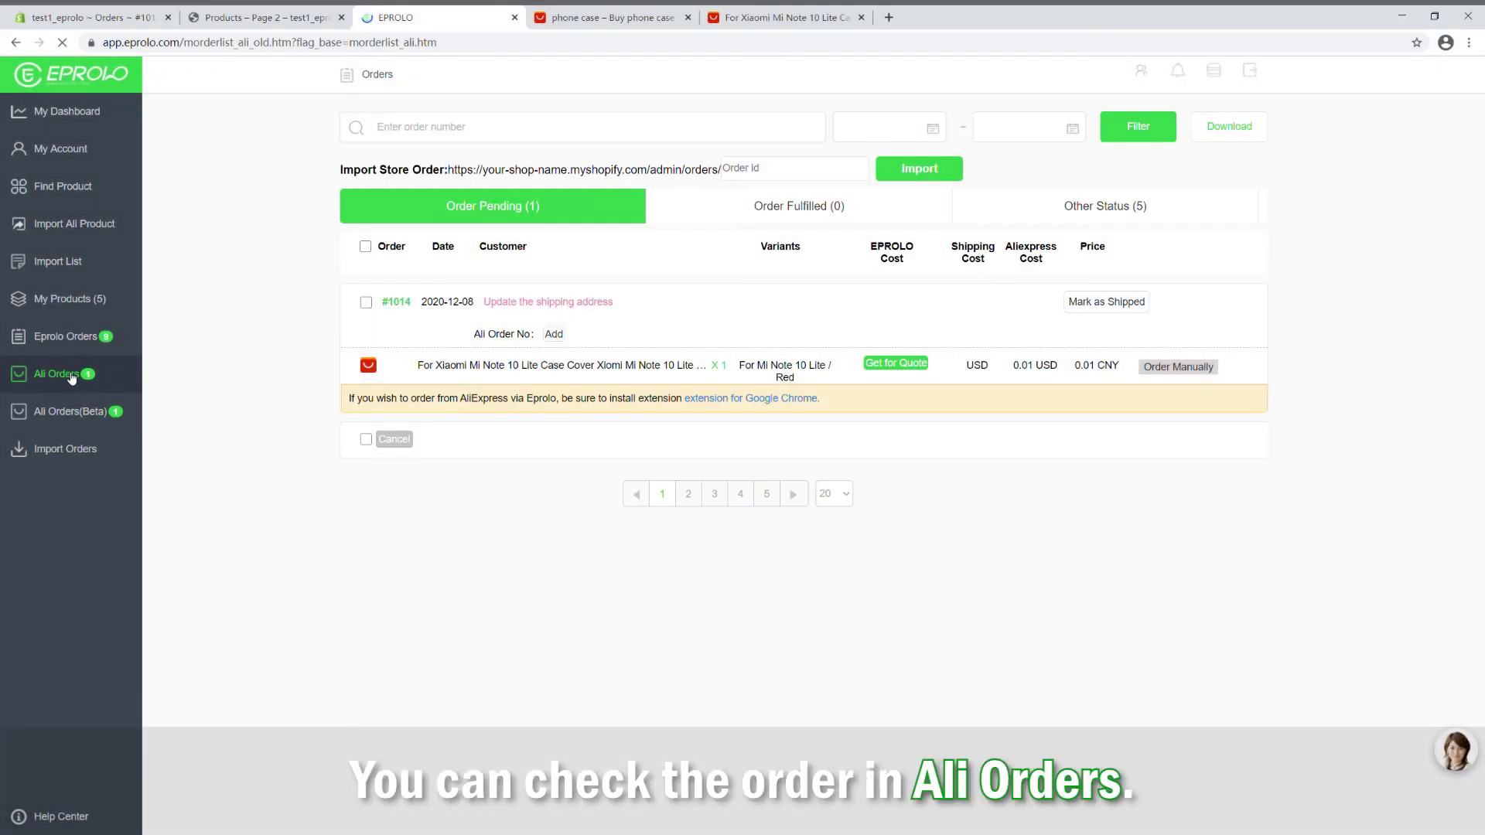
Step: Select the pending Xiaomi case order, request a quote, and confirm the 24-hour message
left_click(366, 302)
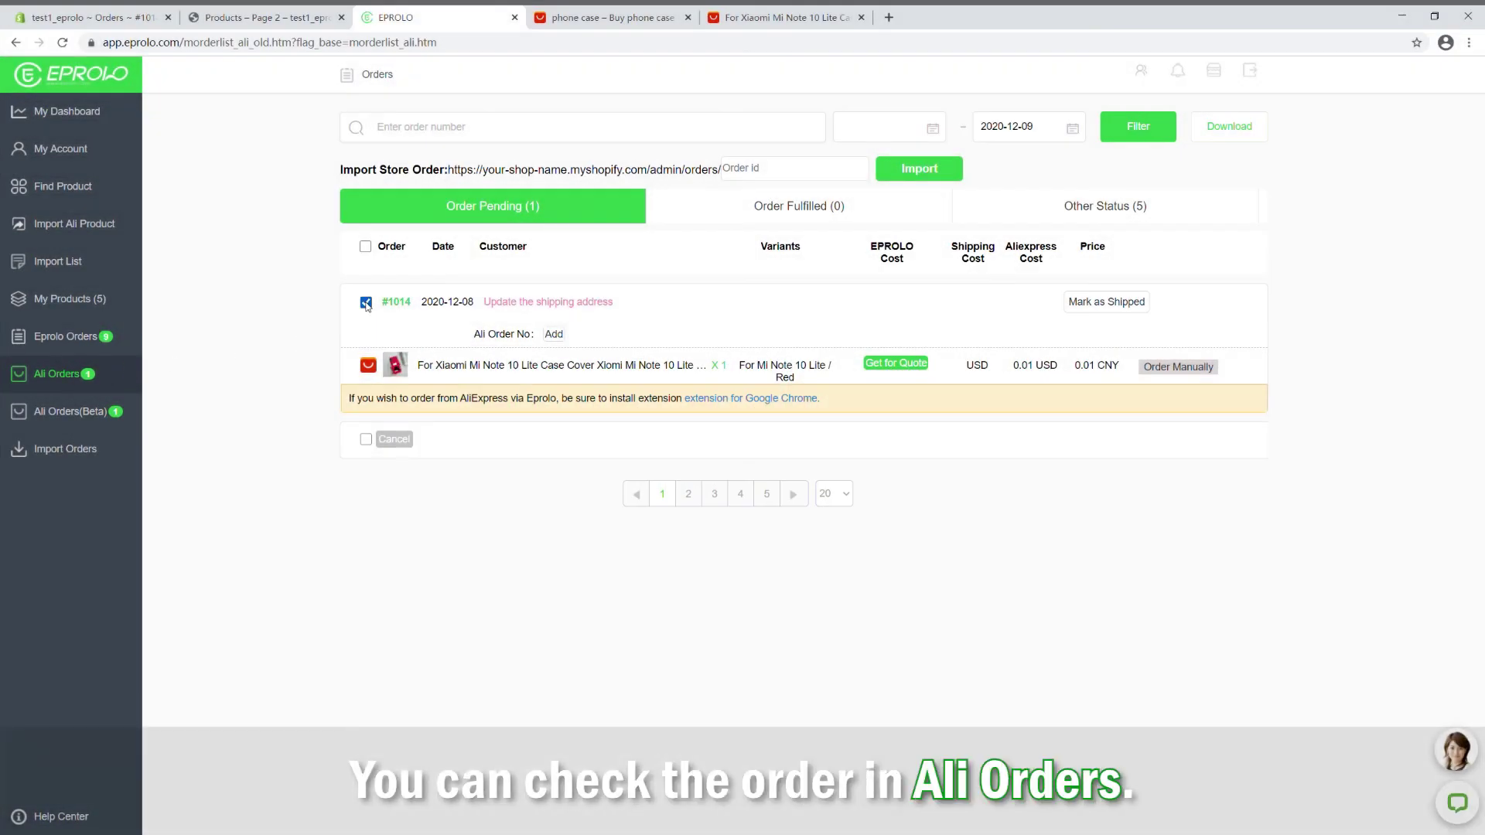
left_click(898, 363)
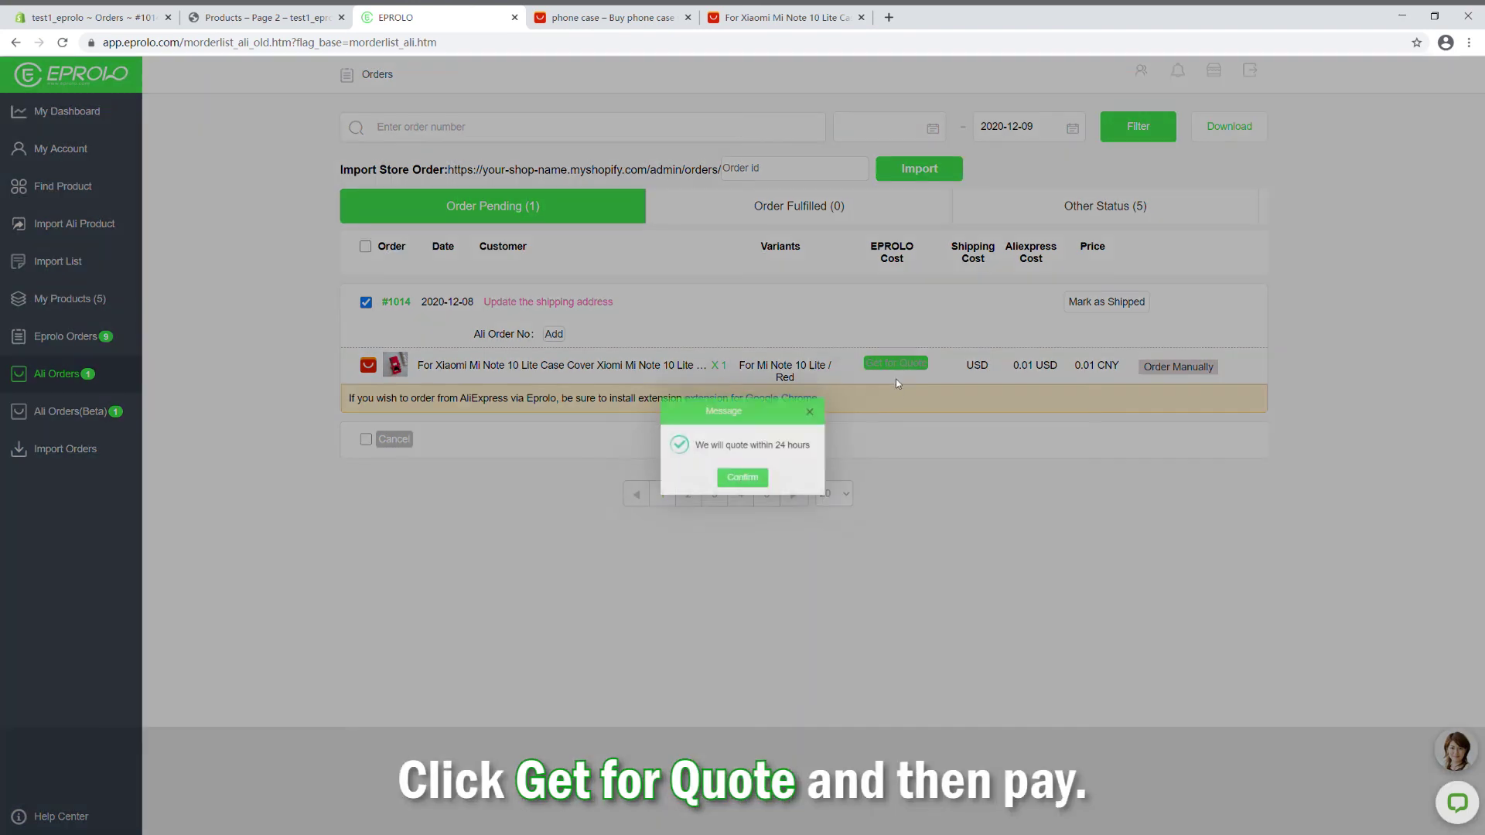
left_click(744, 484)
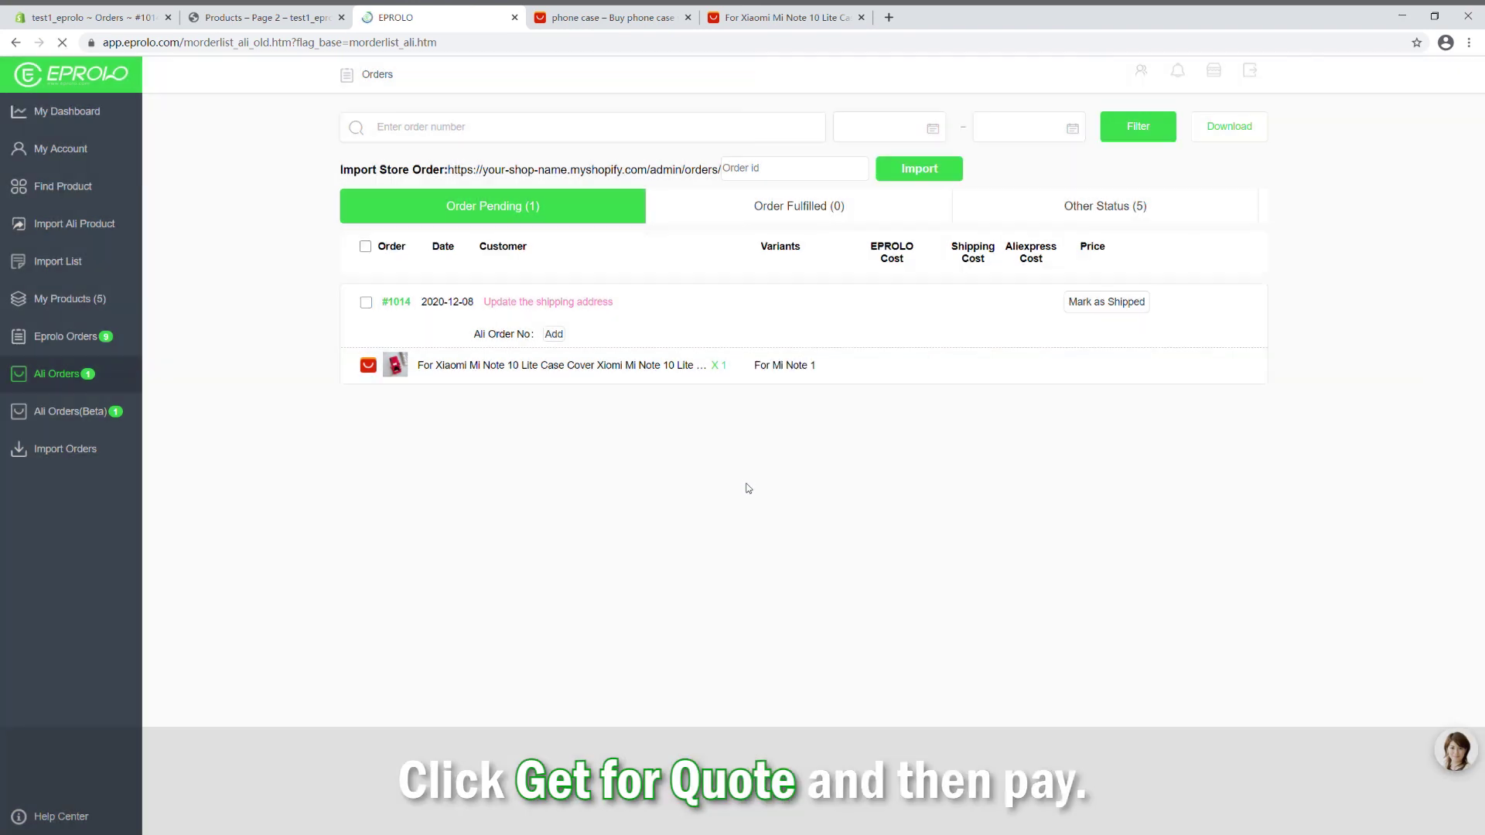